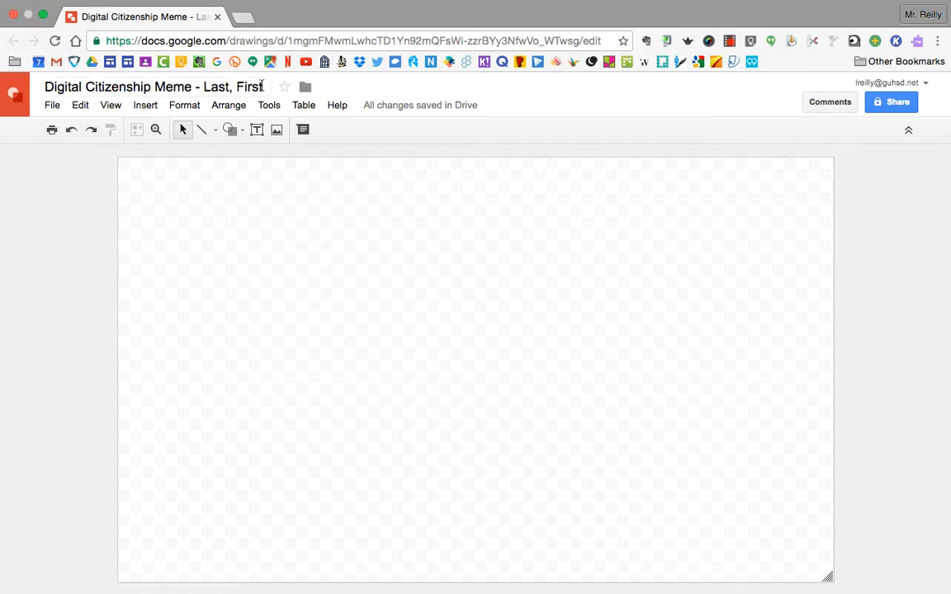
# - Search Google Images for "george washington" in a new browser tab
pyautogui.click(246, 19)
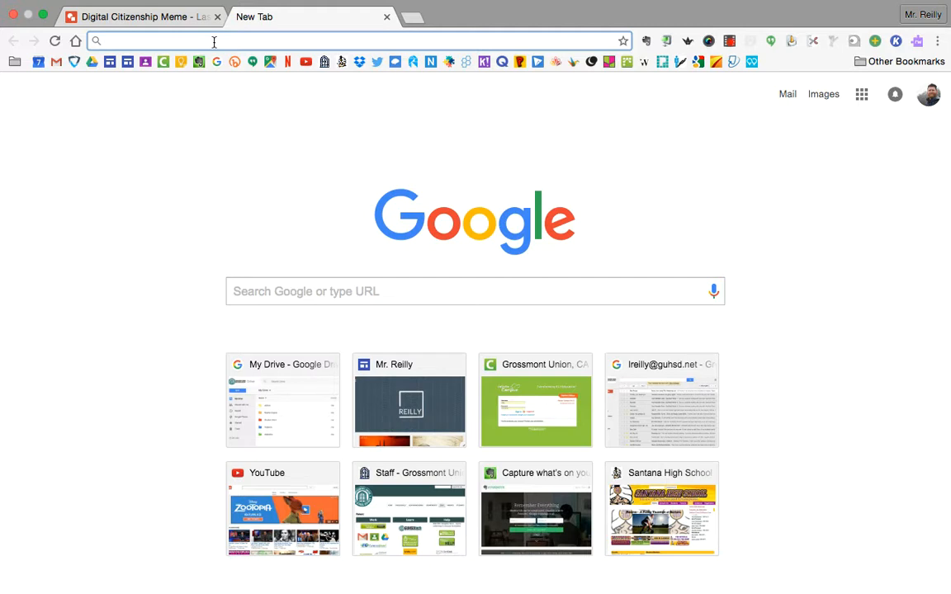
pyautogui.write('G')
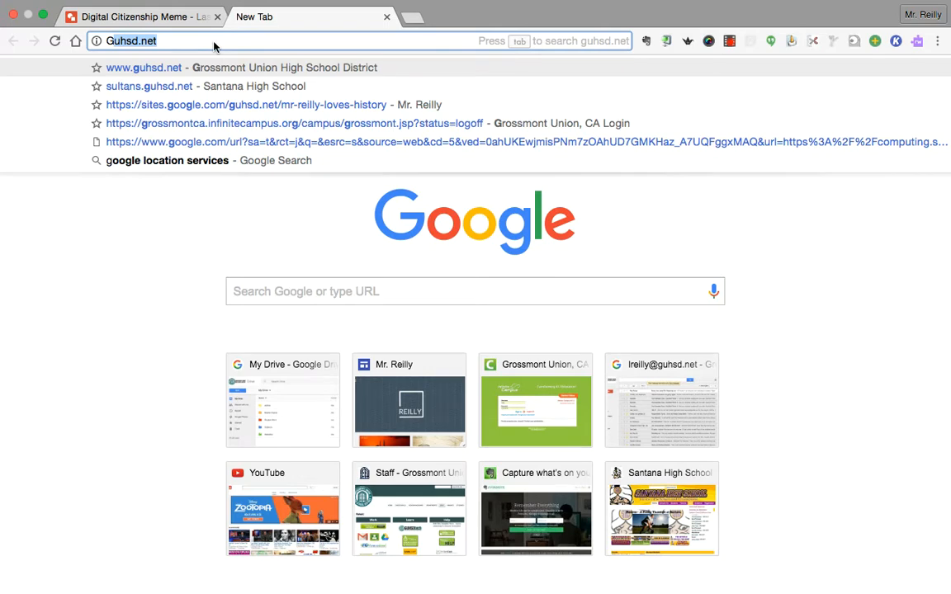
pyautogui.write('eor')
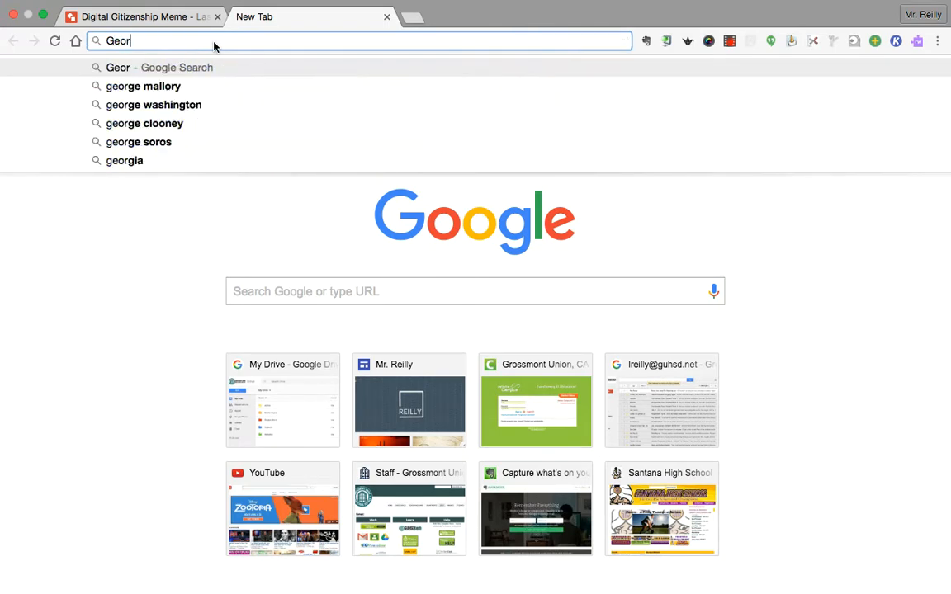
pyautogui.write('ge W')
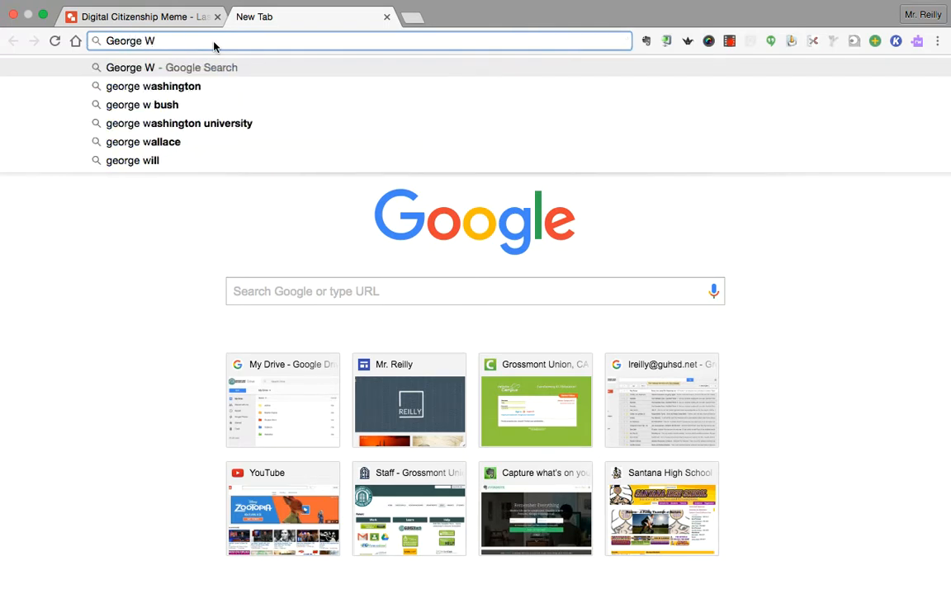
pyautogui.press('Return')
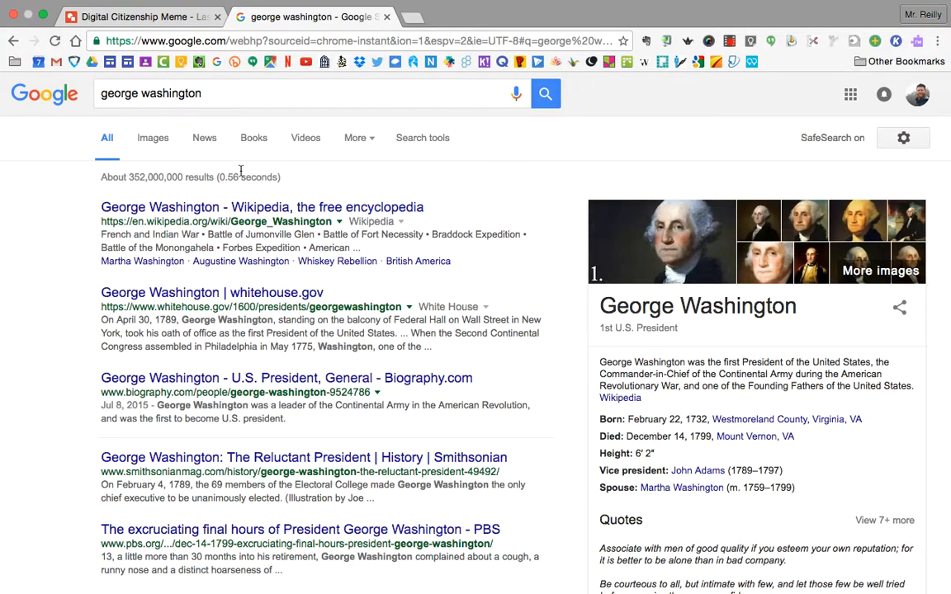
pyautogui.click(149, 140)
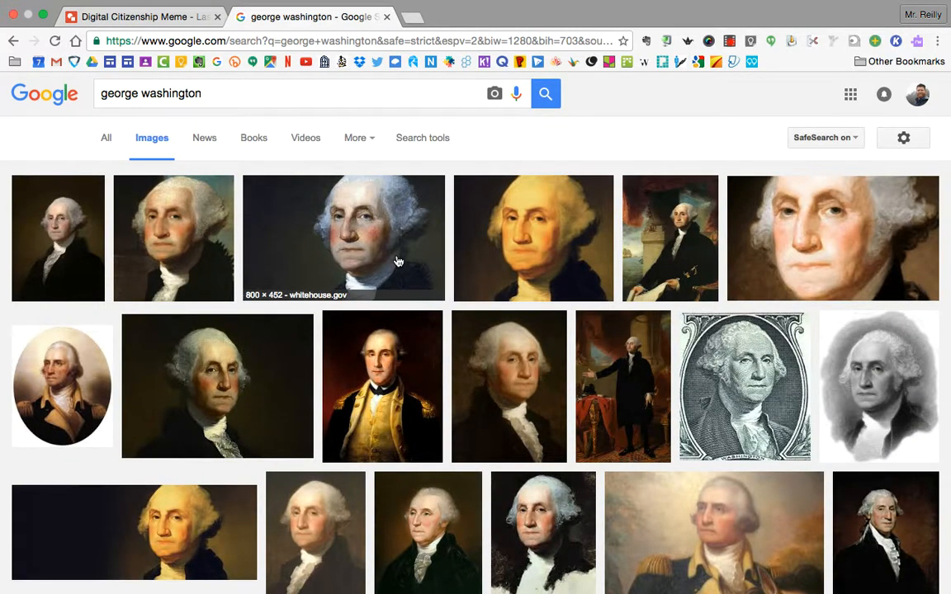
# - Filter the image results by usage rights to Labeled for noncommercial reuse with modification
pyautogui.click(437, 146)
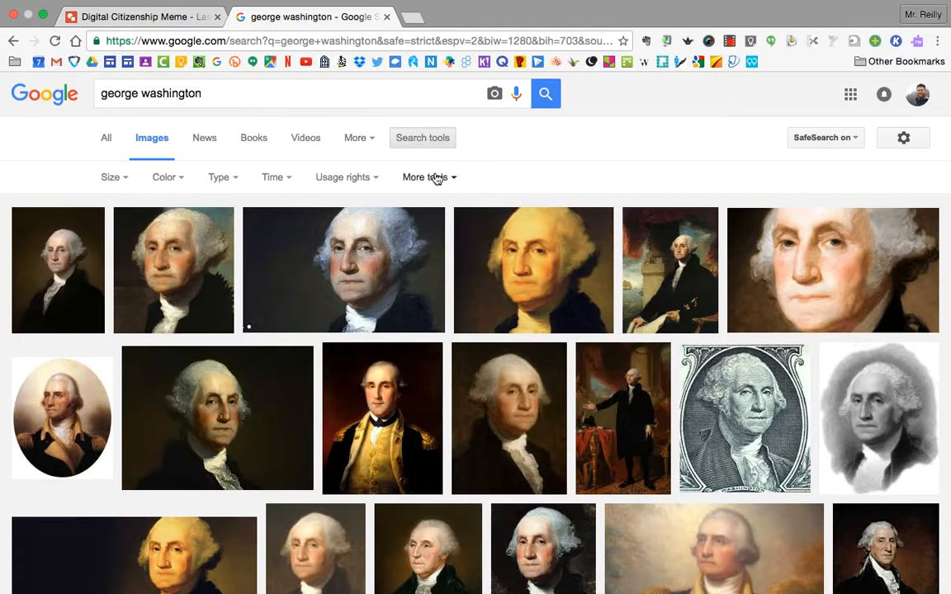
pyautogui.click(421, 142)
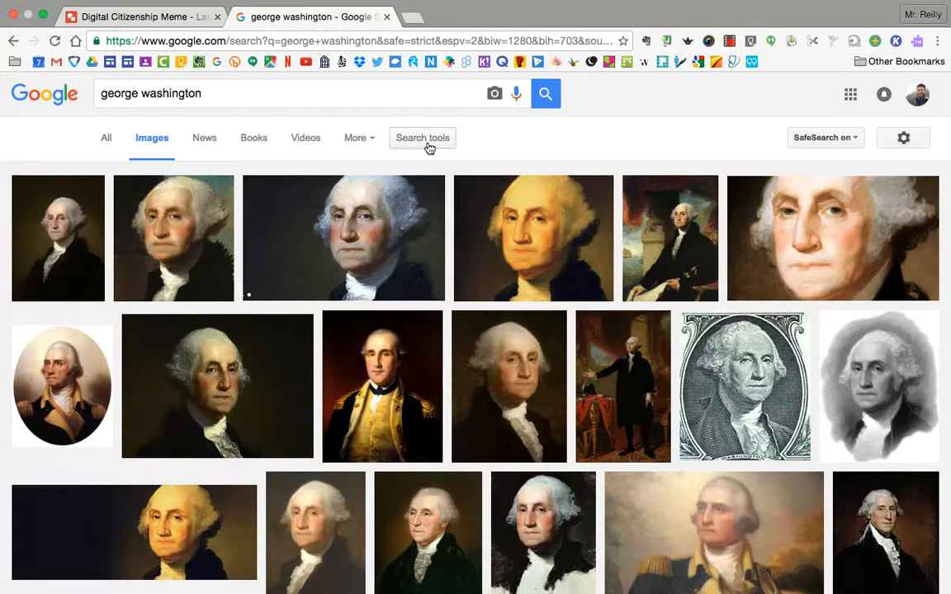
pyautogui.click(423, 143)
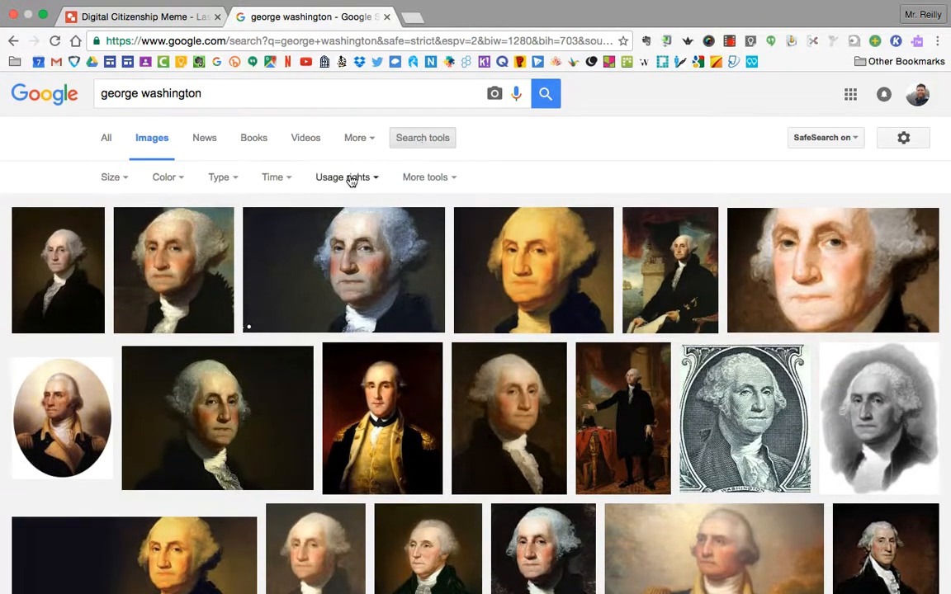
pyautogui.click(352, 181)
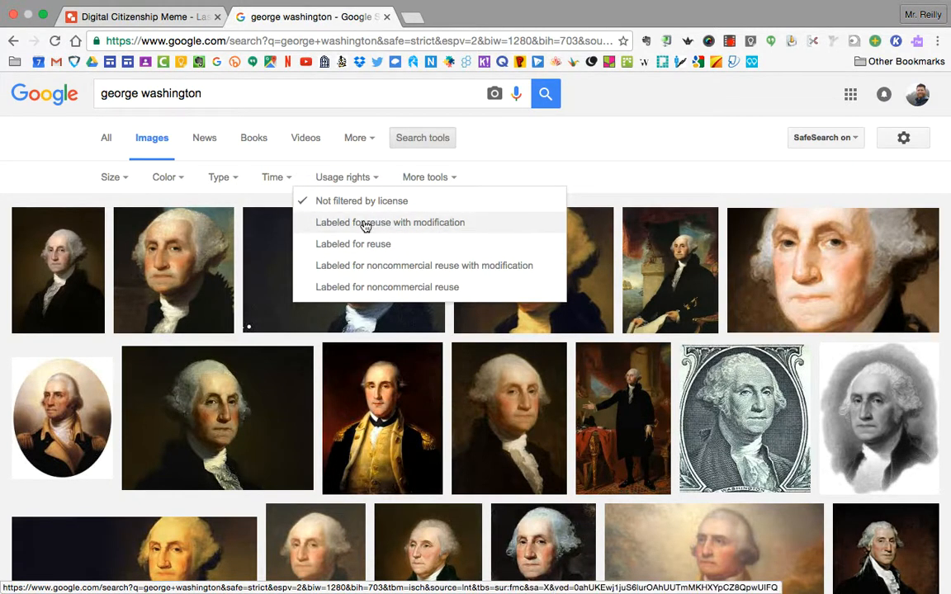
pyautogui.click(535, 270)
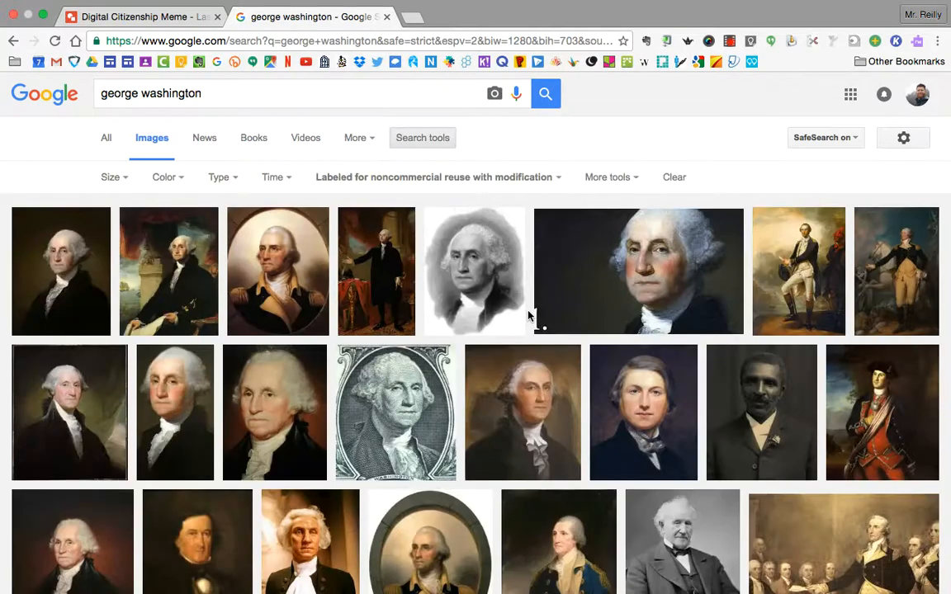
# - Browse the filtered George Washington images for a suitable picture
pyautogui.scroll(-2, 573, 364)
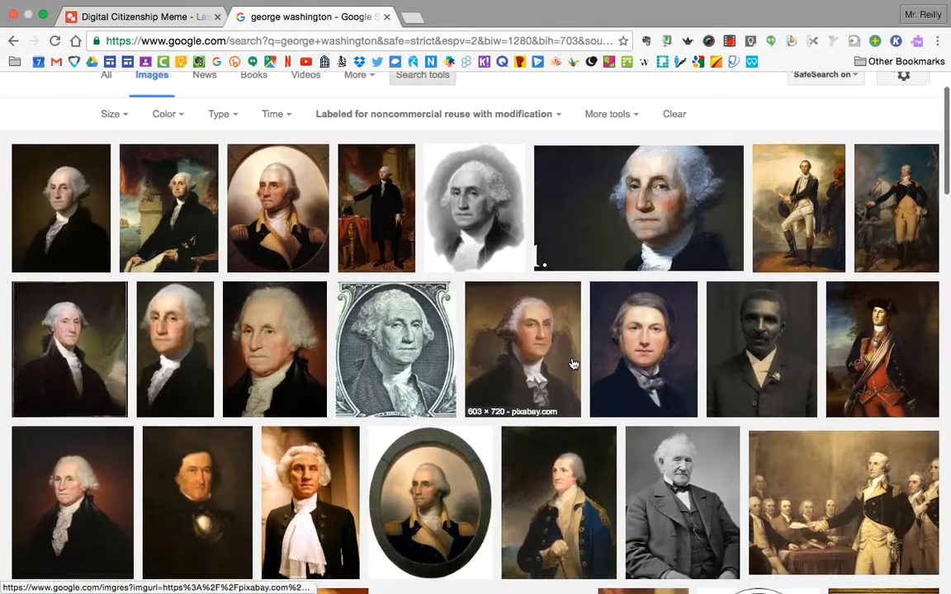
pyautogui.scroll(-1, 573, 364)
pyautogui.scroll(3, 573, 365)
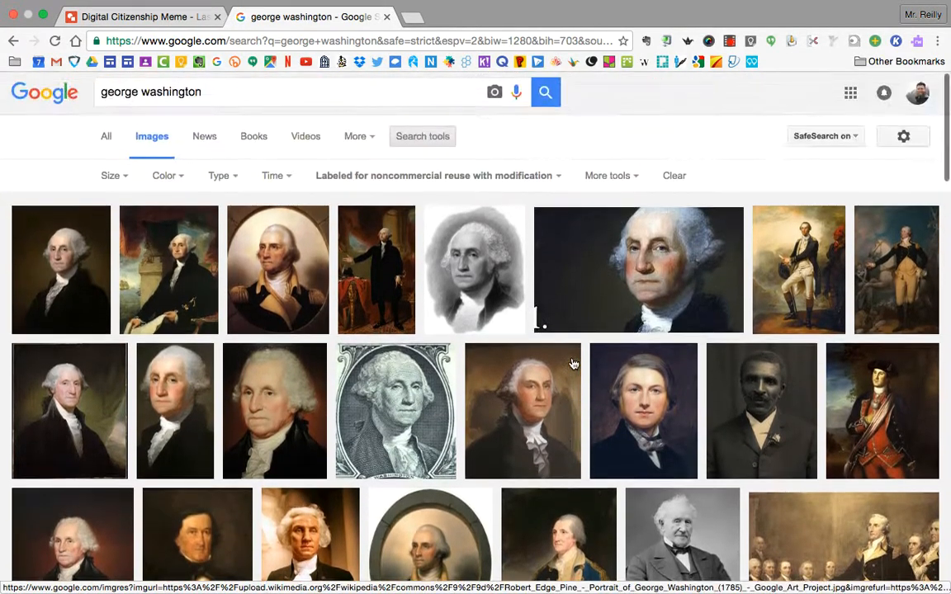
pyautogui.scroll(-1, 573, 364)
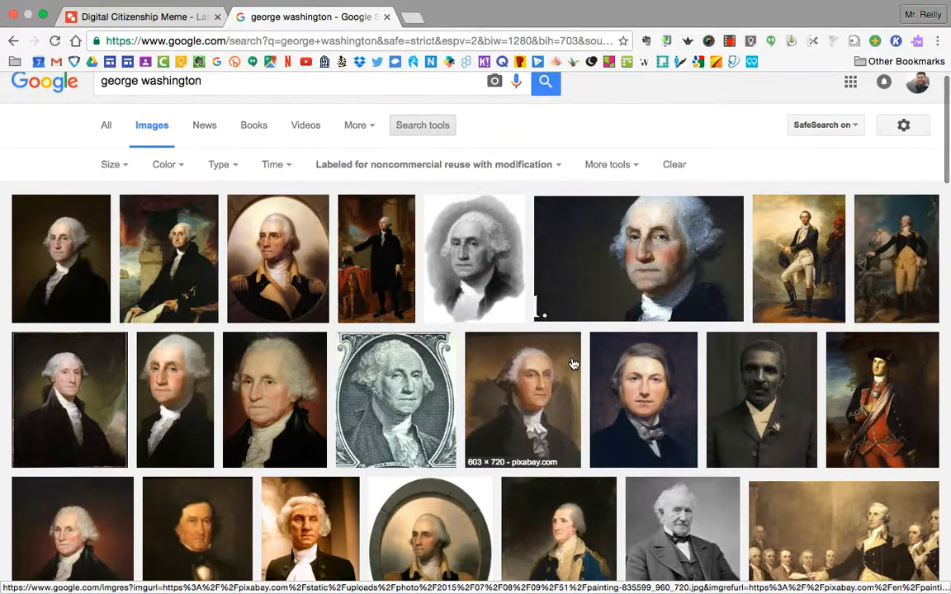
pyautogui.scroll(1, 573, 364)
pyautogui.scroll(-4, 572, 363)
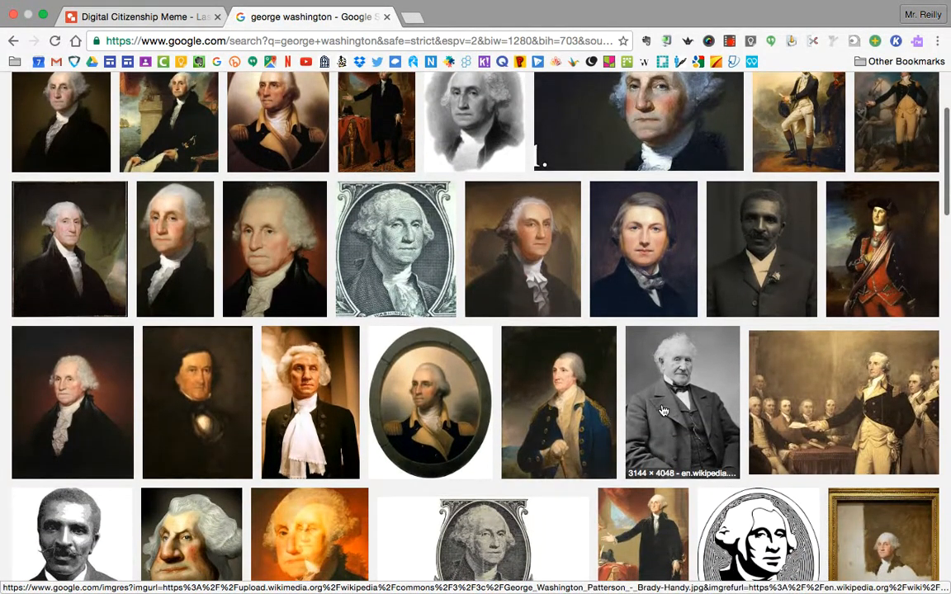
pyautogui.scroll(-1, 667, 407)
pyautogui.scroll(-3, 666, 407)
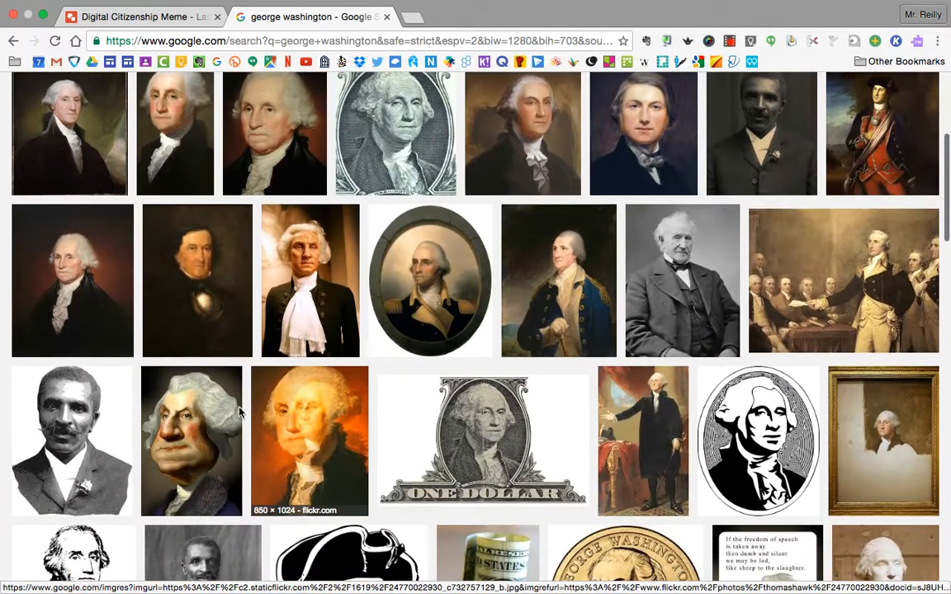
pyautogui.scroll(-1, 206, 441)
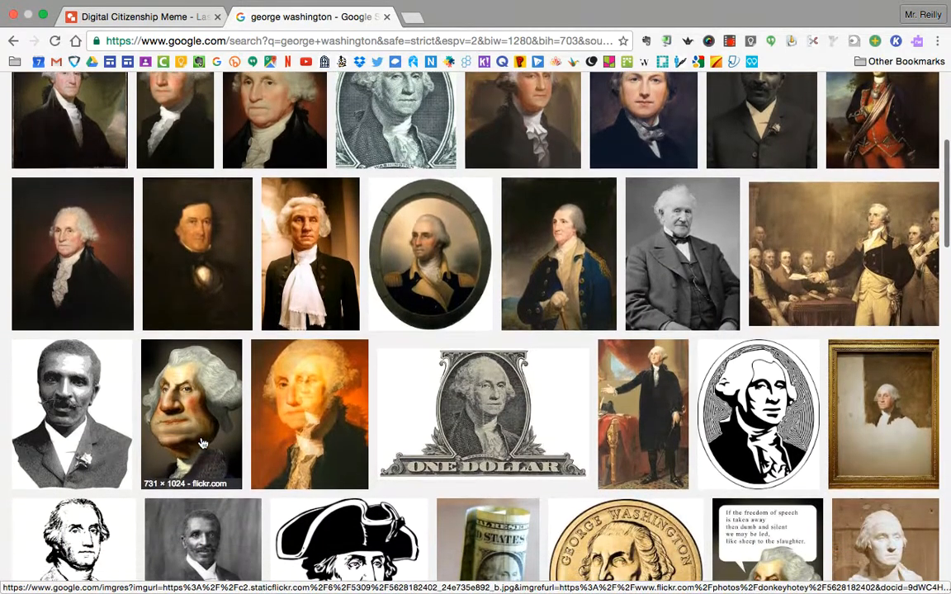
pyautogui.scroll(-2, 202, 443)
pyautogui.scroll(10, 203, 443)
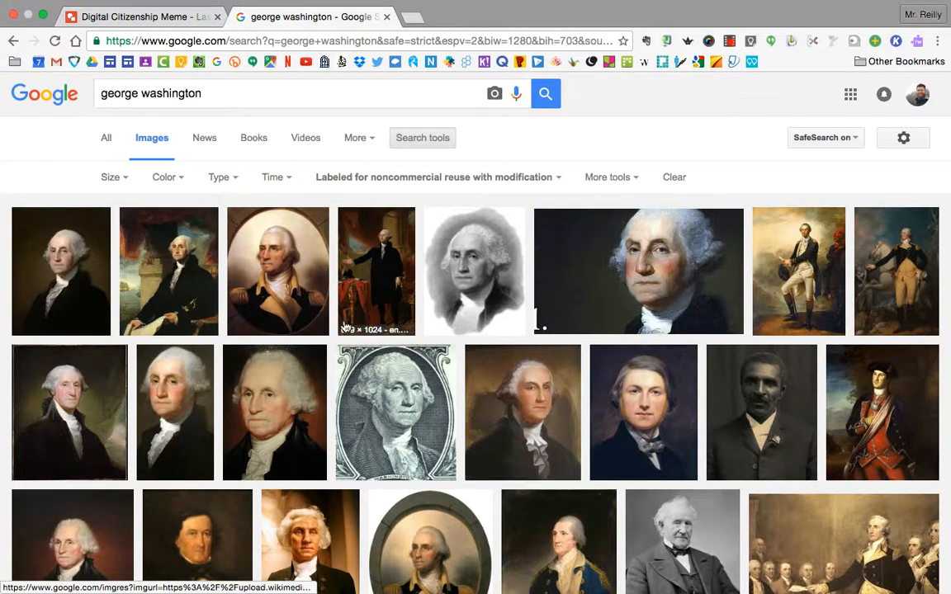
# - Open the Gilbert Stuart Williamstown portrait at full size in its own tab and shrink it until the whole image fits
pyautogui.click(77, 285)
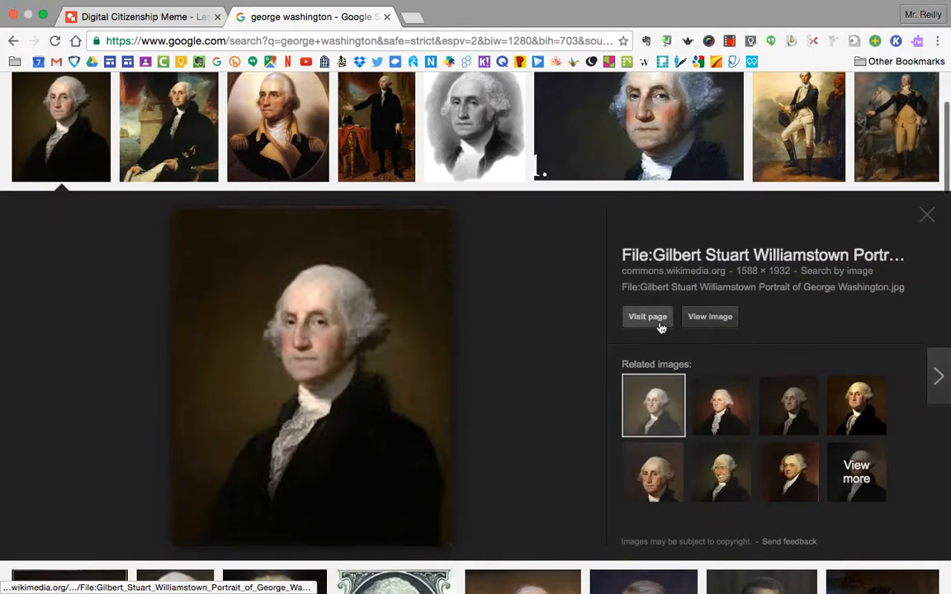
pyautogui.click(709, 319)
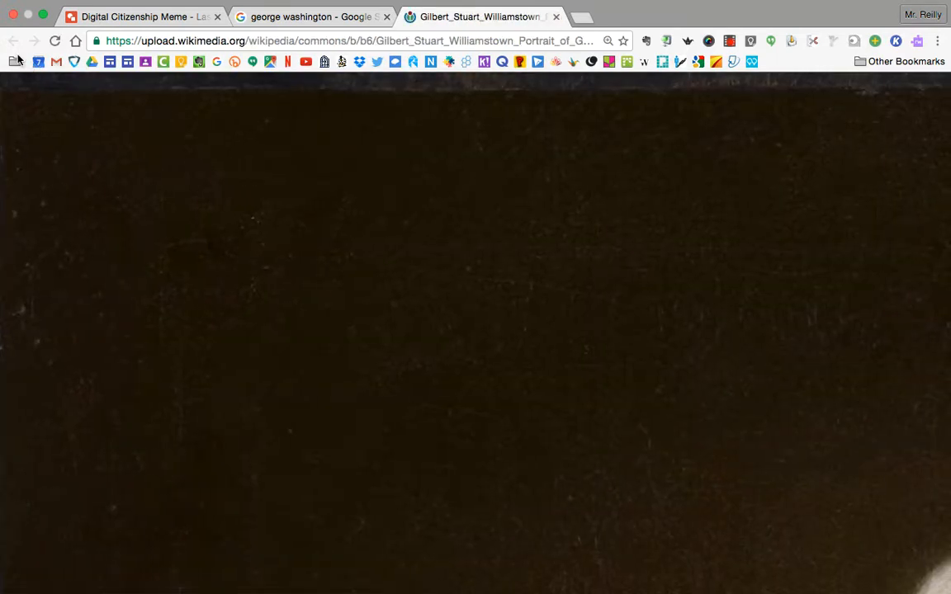
pyautogui.click(557, 17)
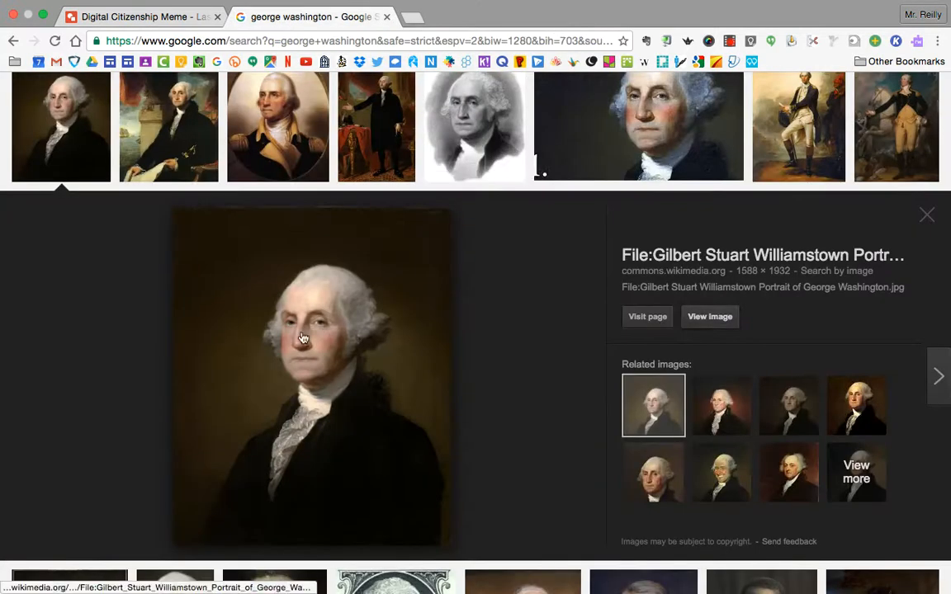
pyautogui.click(709, 329)
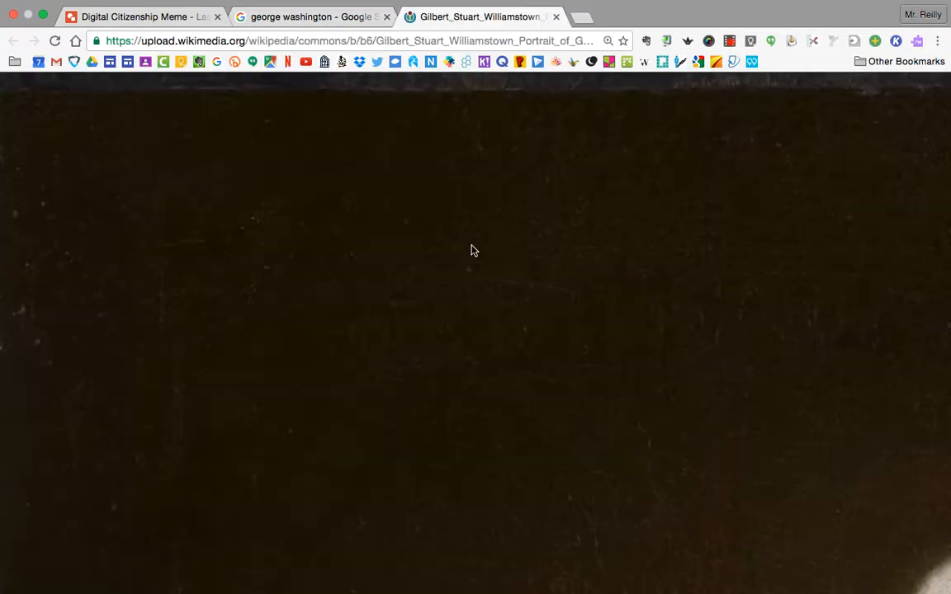
pyautogui.press('super+minus')
pyautogui.press('super+minus')
pyautogui.press('super+minus')
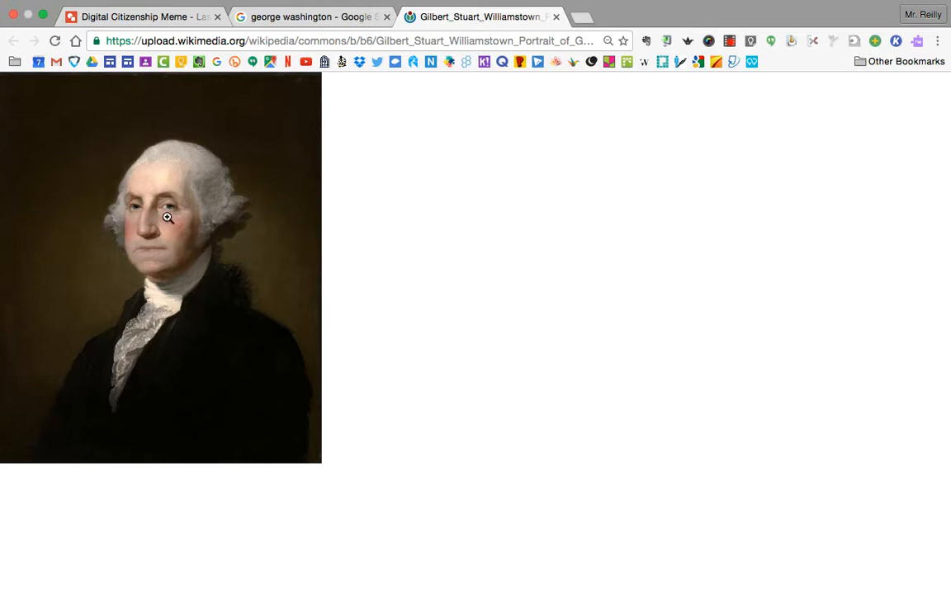
# - Insert the portrait from its image tab into the Digital Citizenship Meme drawing and center it horizontally on the canvas
pyautogui.moveTo(167, 218)
pyautogui.mouseDown()
pyautogui.moveTo(154, 163)
pyautogui.moveTo(167, 186)
pyautogui.moveTo(163, 21)
pyautogui.moveTo(255, 270)
pyautogui.moveTo(360, 295)
pyautogui.mouseUp()
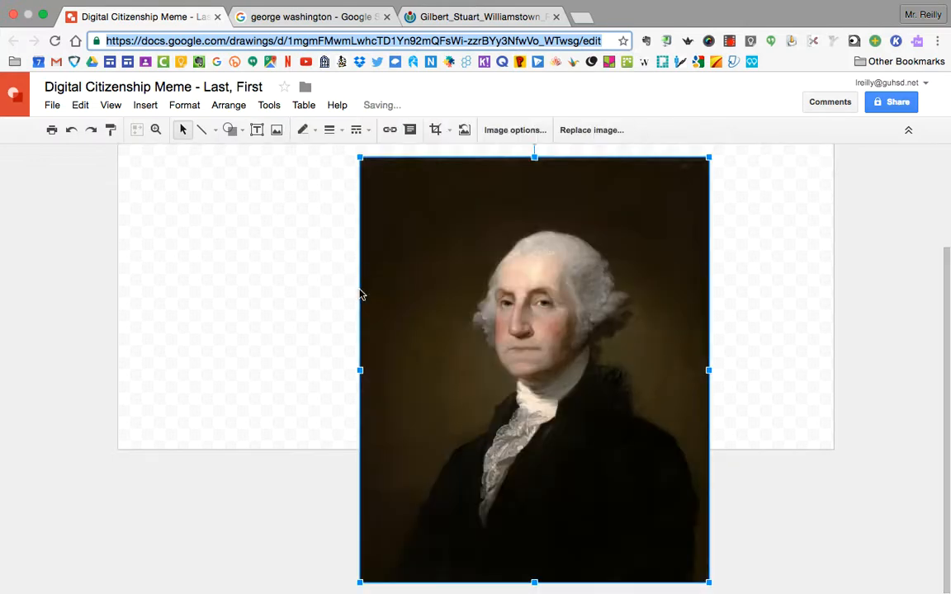
pyautogui.moveTo(512, 374); pyautogui.dragTo(464, 242)
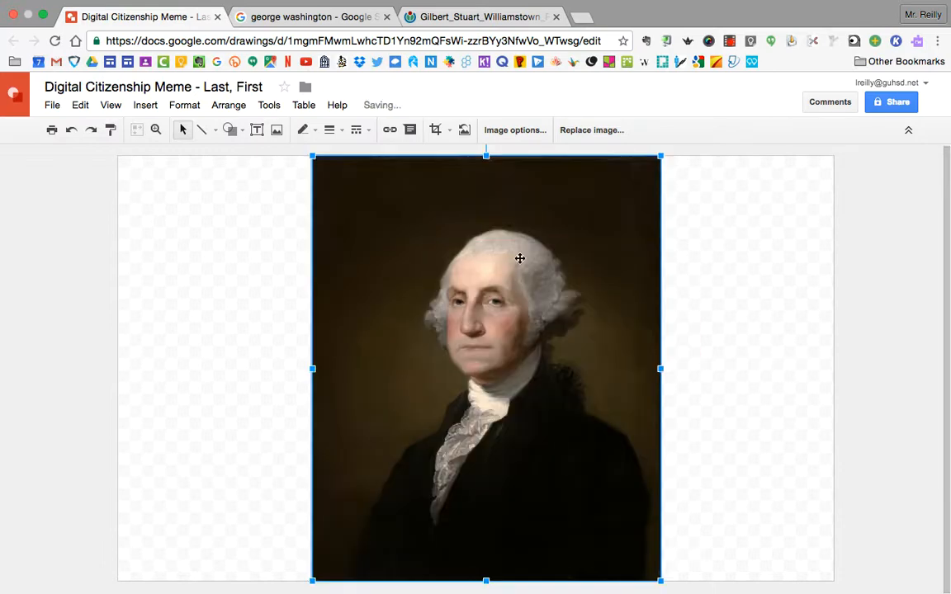
pyautogui.moveTo(482, 327); pyautogui.dragTo(462, 309)
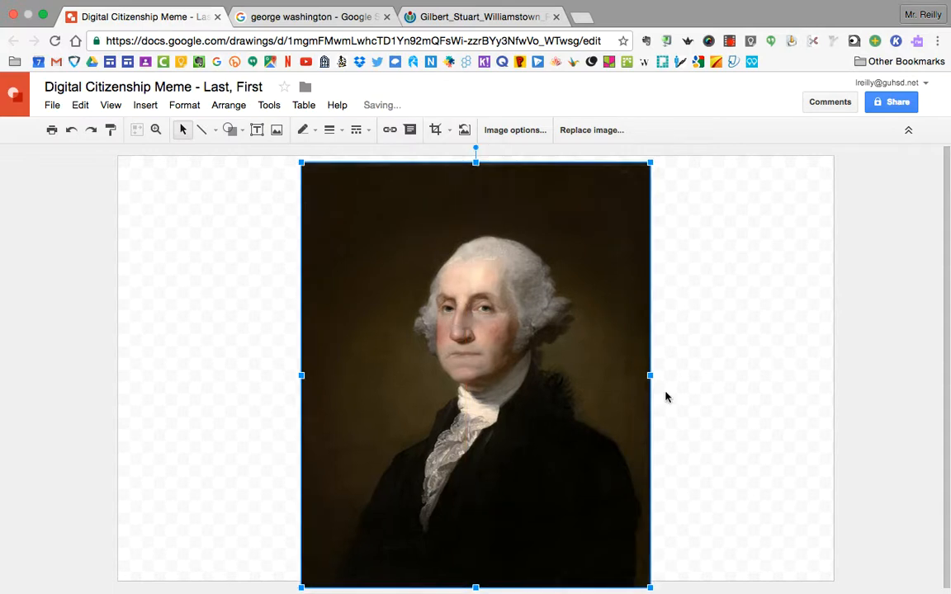
pyautogui.click(758, 417)
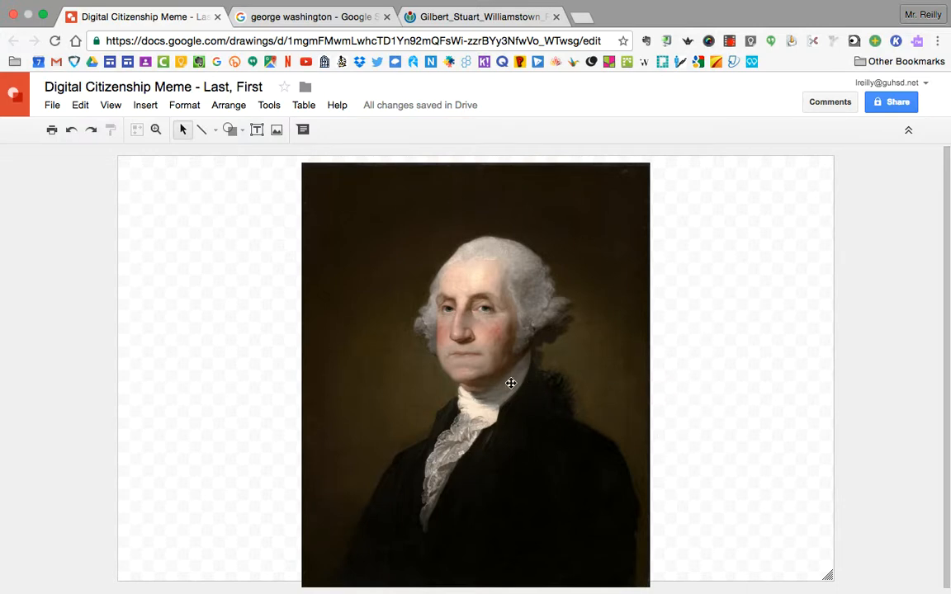
# - Align the portrait with the canvas's upper-left corner and shrink the canvas to the portrait's width and height
pyautogui.moveTo(504, 380); pyautogui.dragTo(335, 373)
pyautogui.moveTo(327, 371); pyautogui.dragTo(322, 377)
pyautogui.click(631, 405)
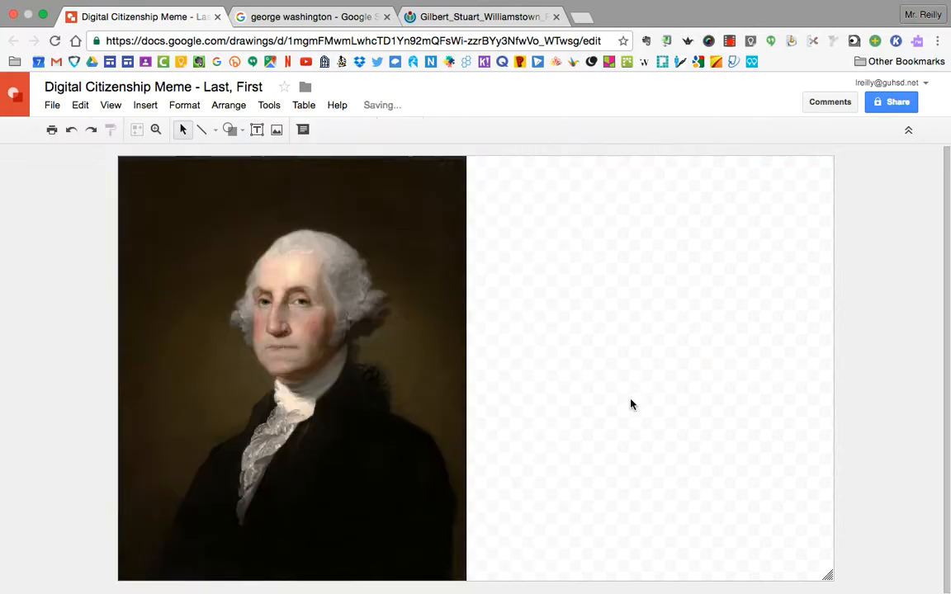
pyautogui.moveTo(828, 577); pyautogui.dragTo(467, 582)
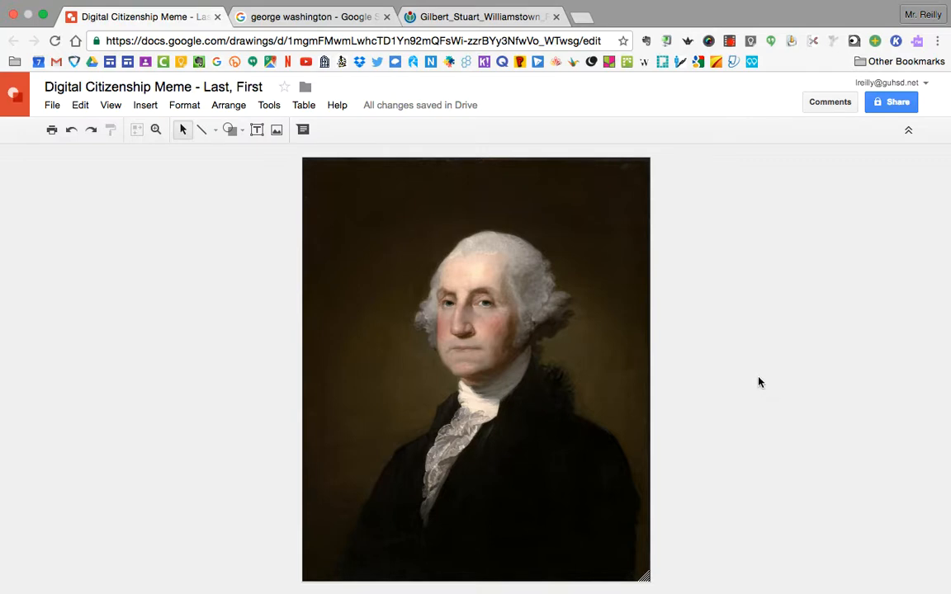
# - Close the image search tab and the full-size portrait tab, returning to the drawing
pyautogui.click(308, 20)
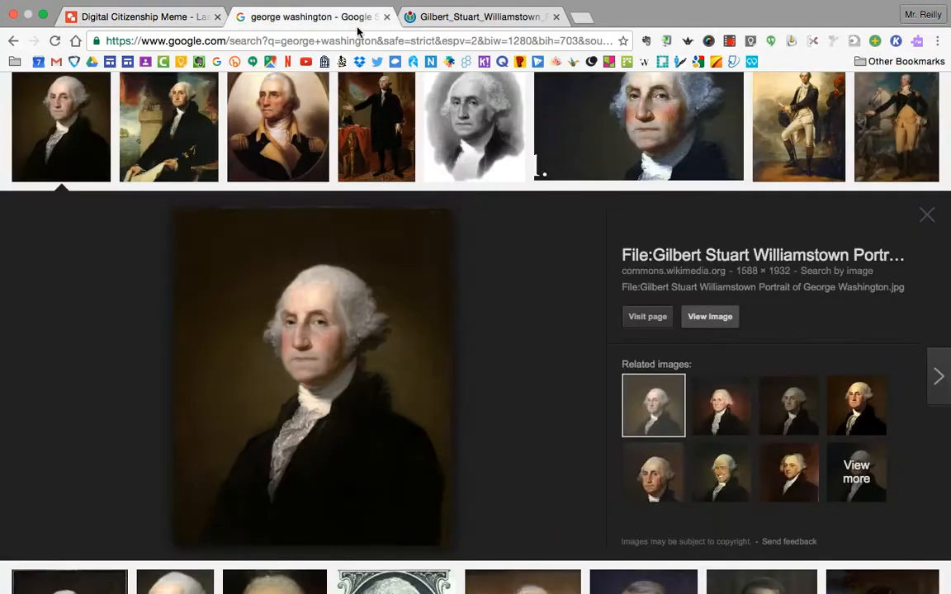
pyautogui.click(386, 16)
pyautogui.click(386, 16)
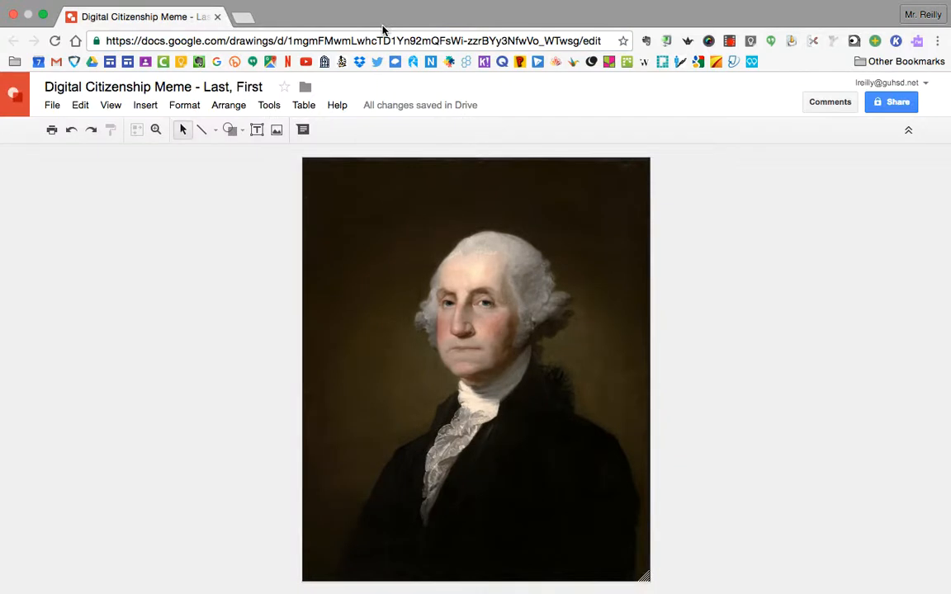
# - Delete the portrait from the drawing and open the Research tool
pyautogui.click(507, 278)
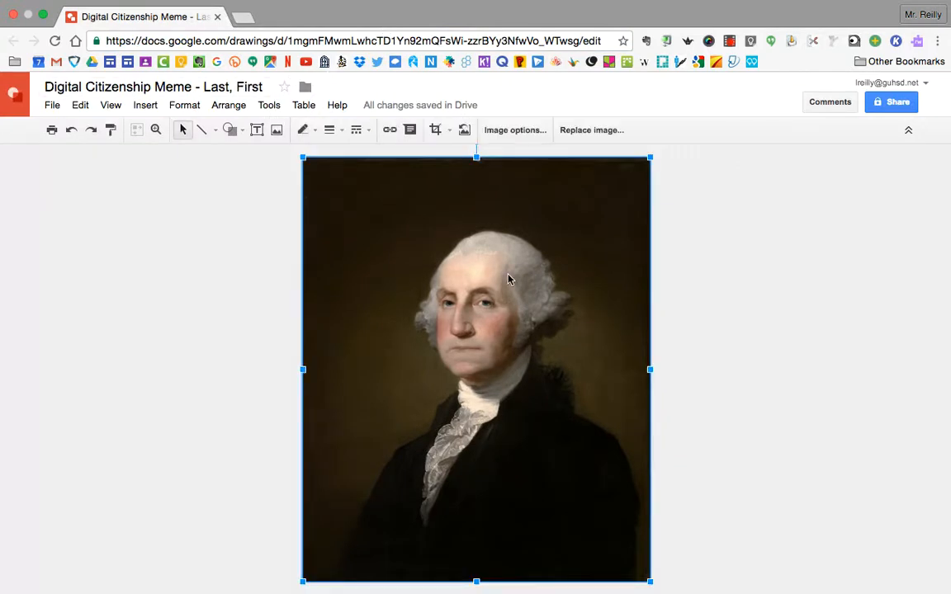
pyautogui.press('Delete')
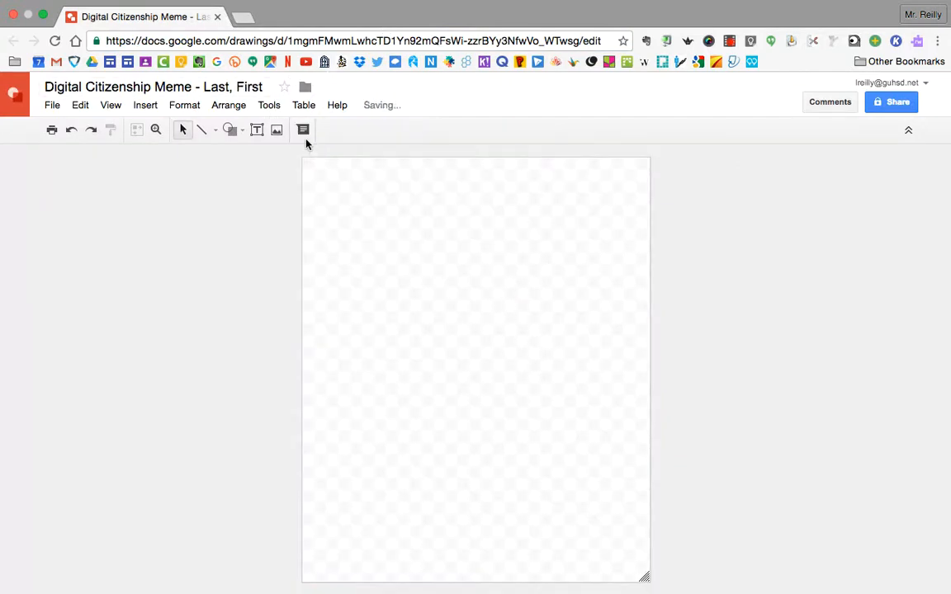
pyautogui.click(266, 110)
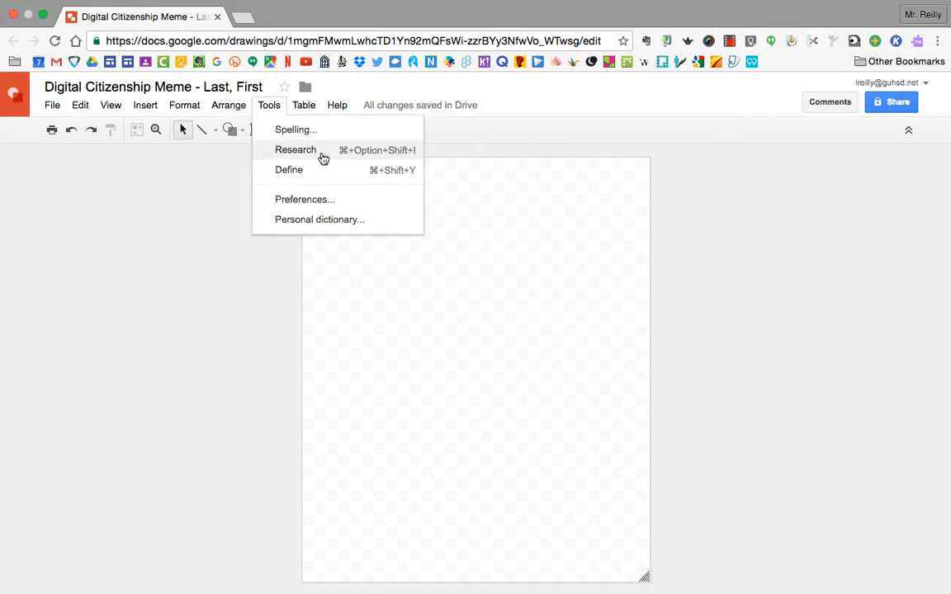
pyautogui.click(364, 152)
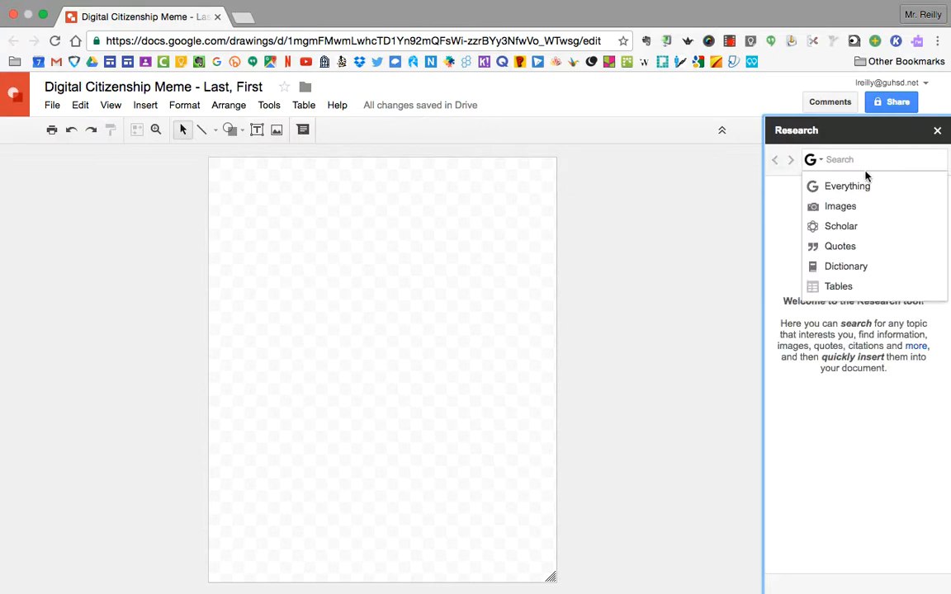
# - Search the Research tool's images for Yoda and browse the results
pyautogui.click(862, 207)
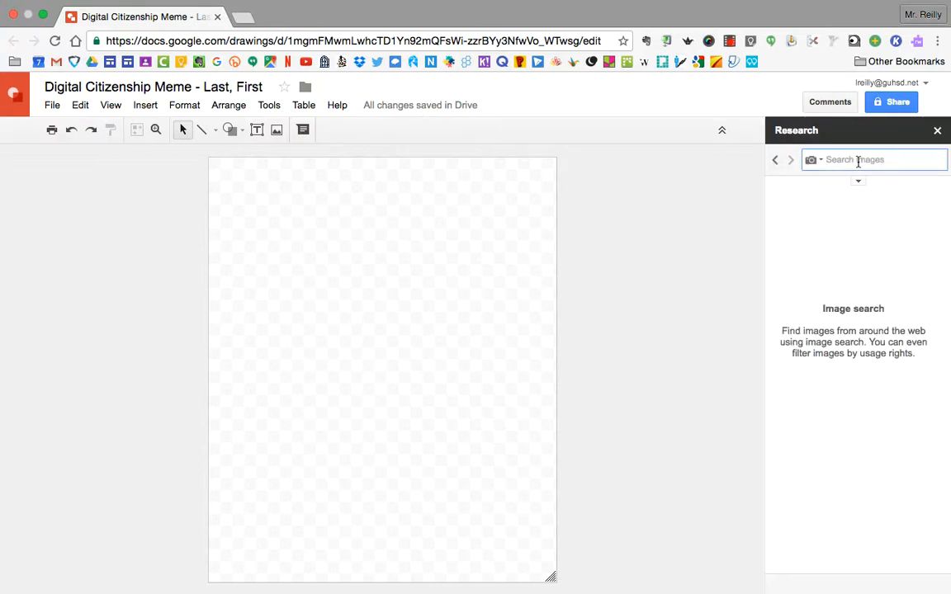
pyautogui.write('Yoda')
pyautogui.press('Return')
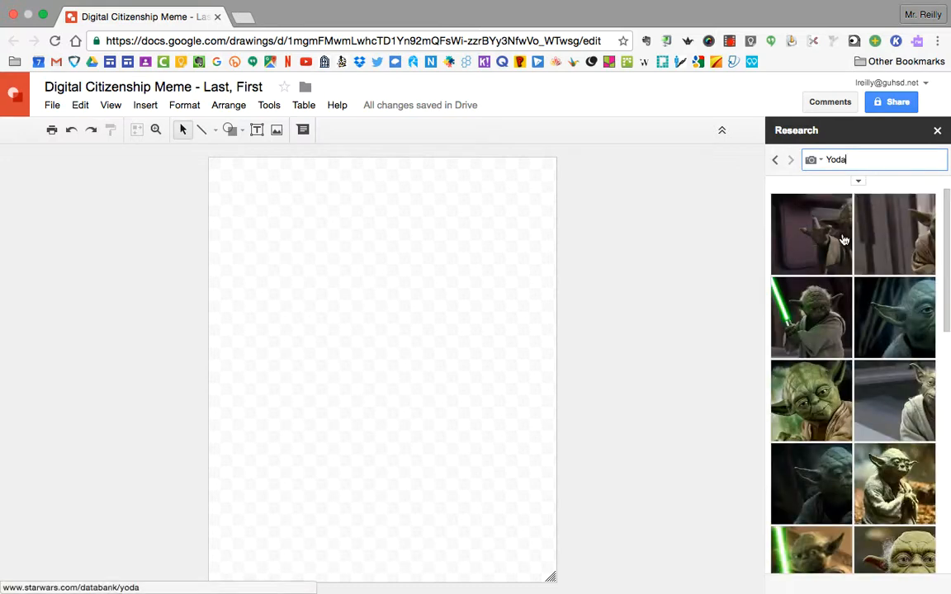
pyautogui.scroll(-3, 843, 240)
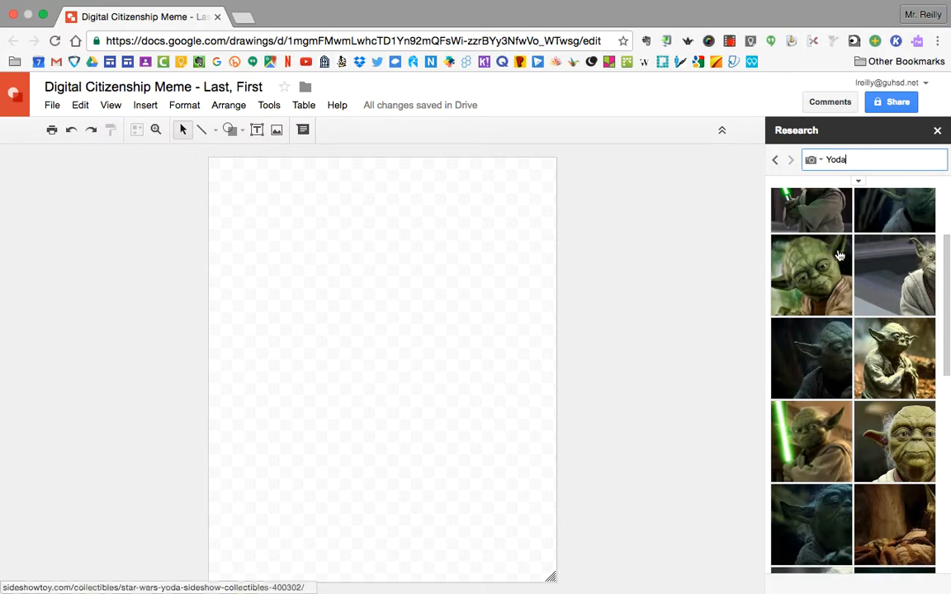
pyautogui.scroll(-5, 838, 256)
pyautogui.scroll(-8, 839, 256)
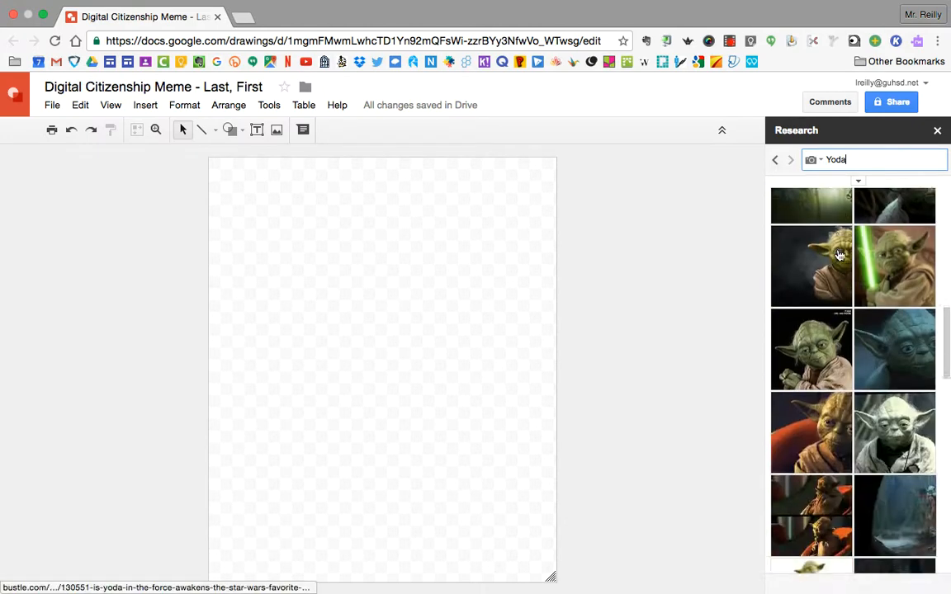
pyautogui.scroll(-10, 839, 256)
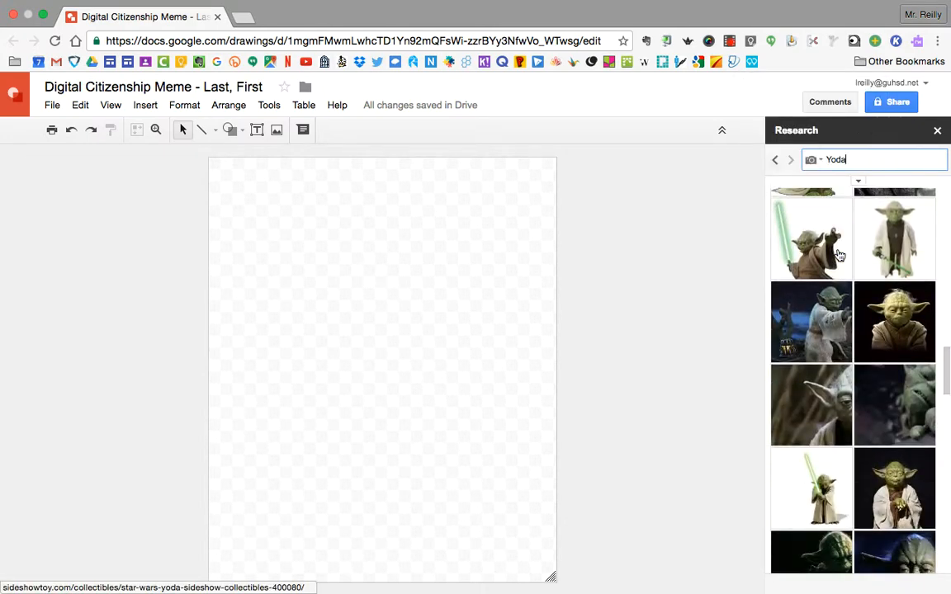
pyautogui.scroll(15, 850, 232)
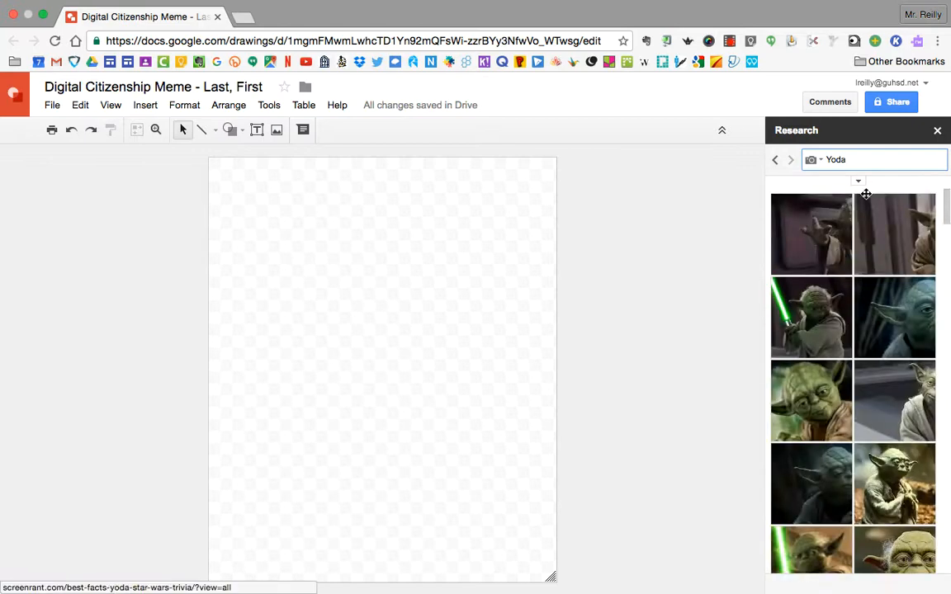
# - Filter the Yoda image results by usage rights to "Free to use, share or modify, even commercially"
pyautogui.click(858, 181)
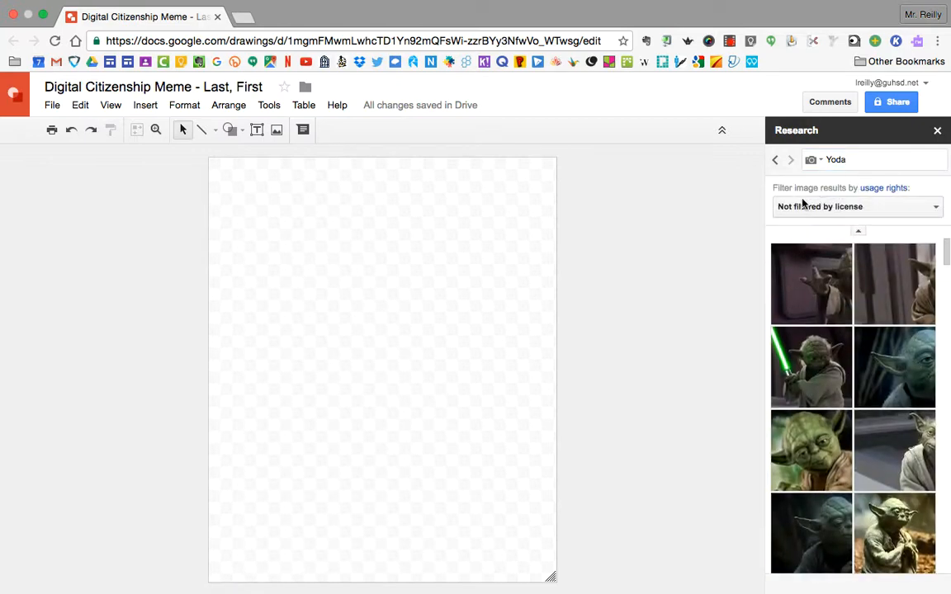
pyautogui.click(900, 211)
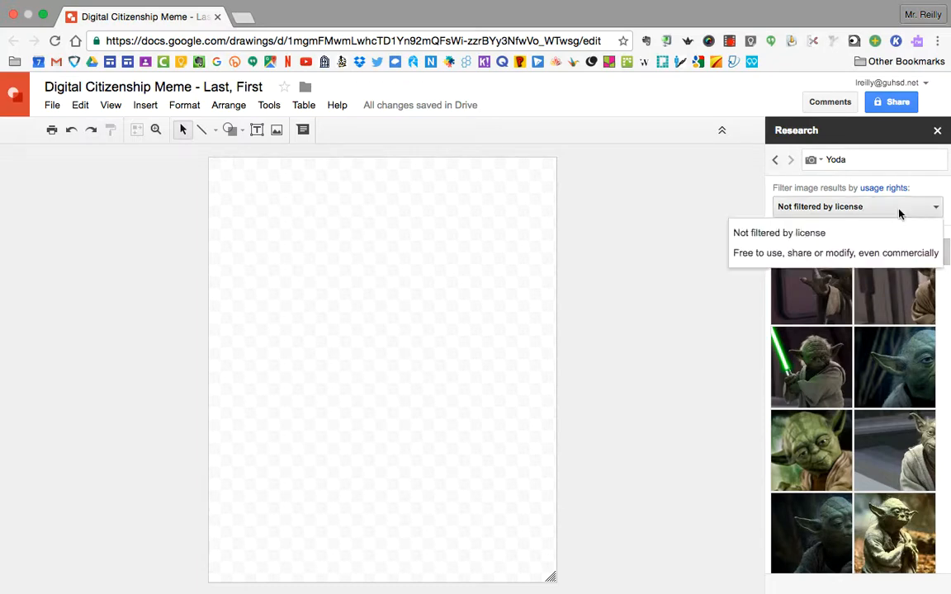
pyautogui.click(840, 254)
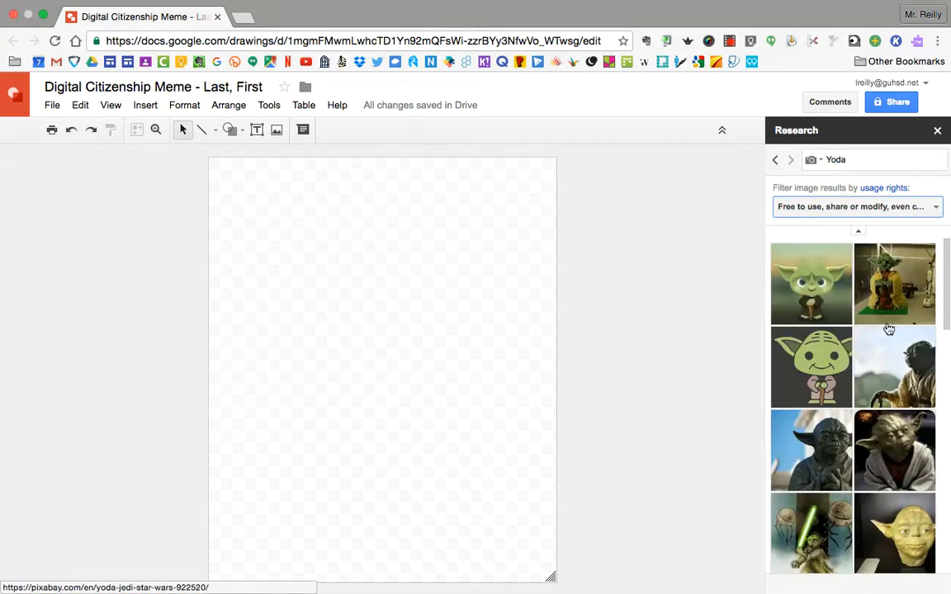
# - Insert the Flickr portrait of Yoda in a robe against a dark background into the drawing and close the Research tool
pyautogui.scroll(-5, 883, 322)
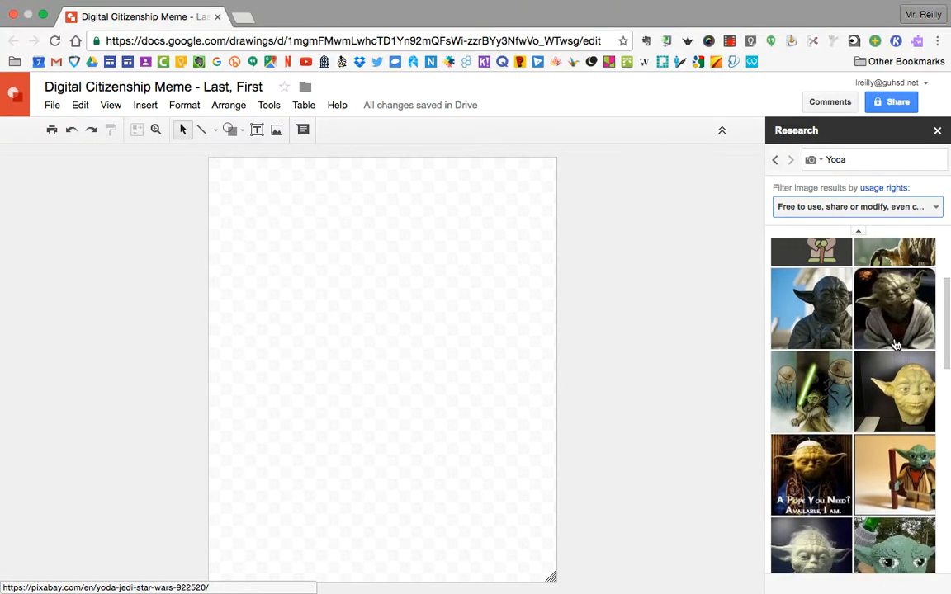
pyautogui.scroll(-5, 896, 345)
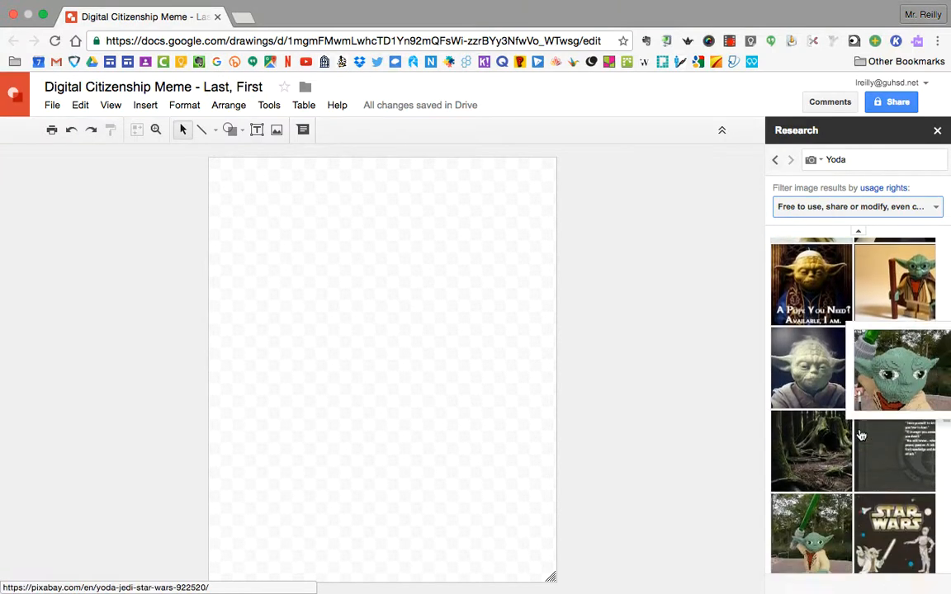
pyautogui.scroll(1, 862, 435)
pyautogui.moveTo(819, 420)
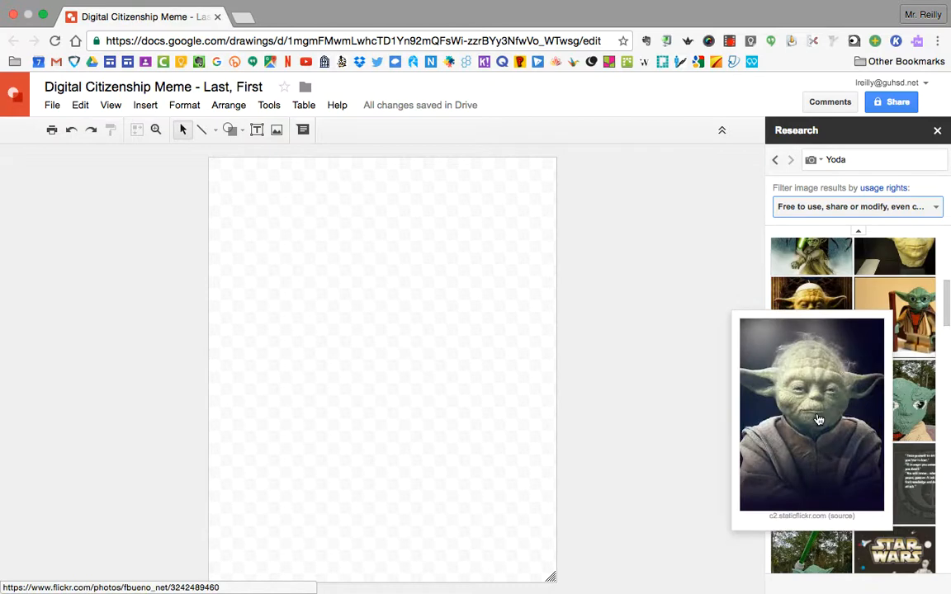
pyautogui.moveTo(818, 420); pyautogui.dragTo(376, 356)
pyautogui.moveTo(432, 415); pyautogui.dragTo(341, 292)
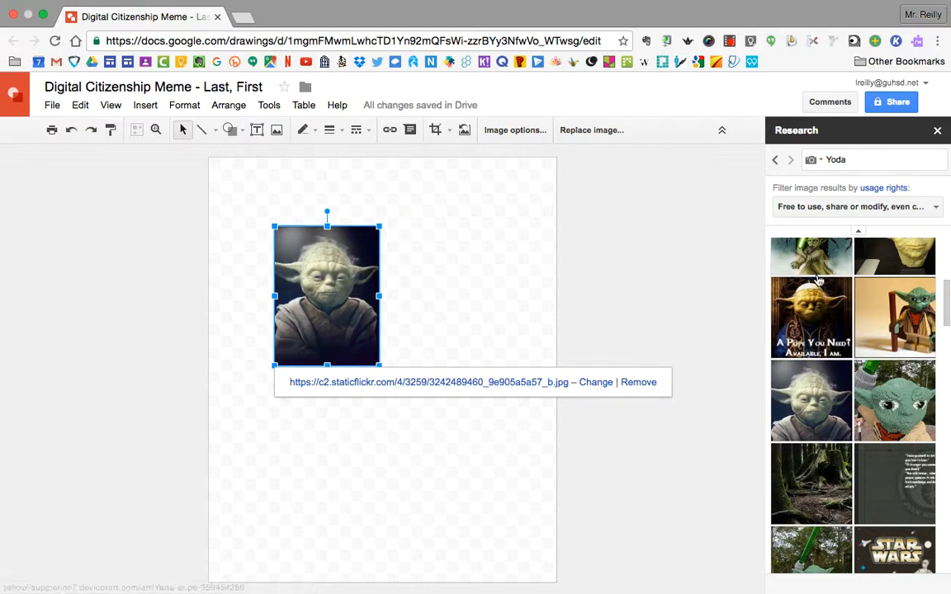
pyautogui.click(936, 132)
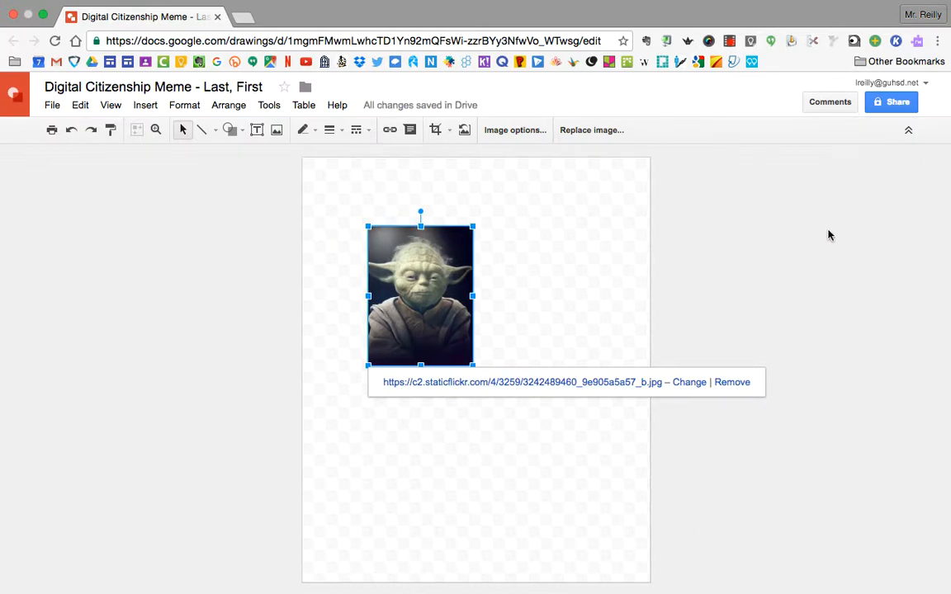
pyautogui.click(583, 307)
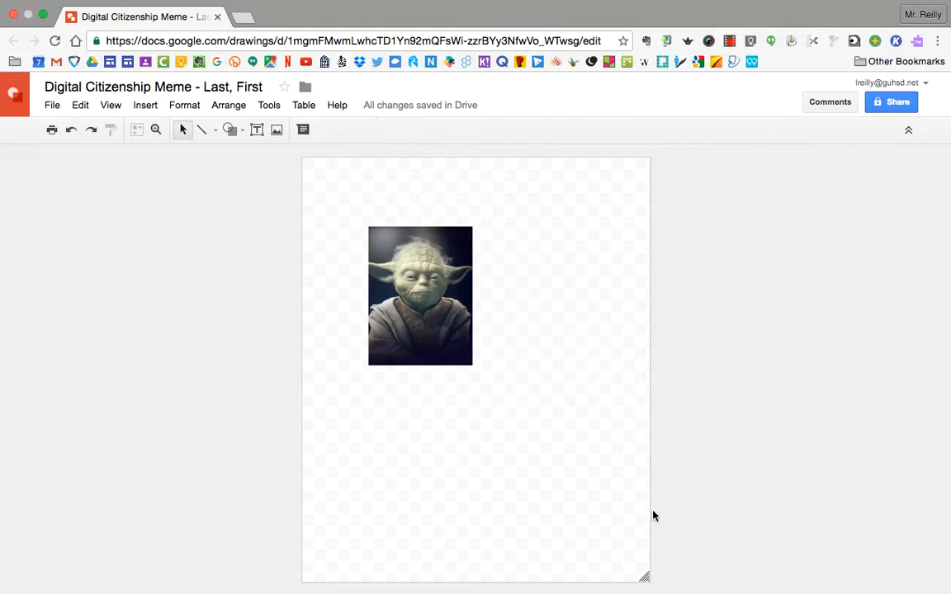
# - Remove the source link attached to the Yoda image
pyautogui.click(384, 302)
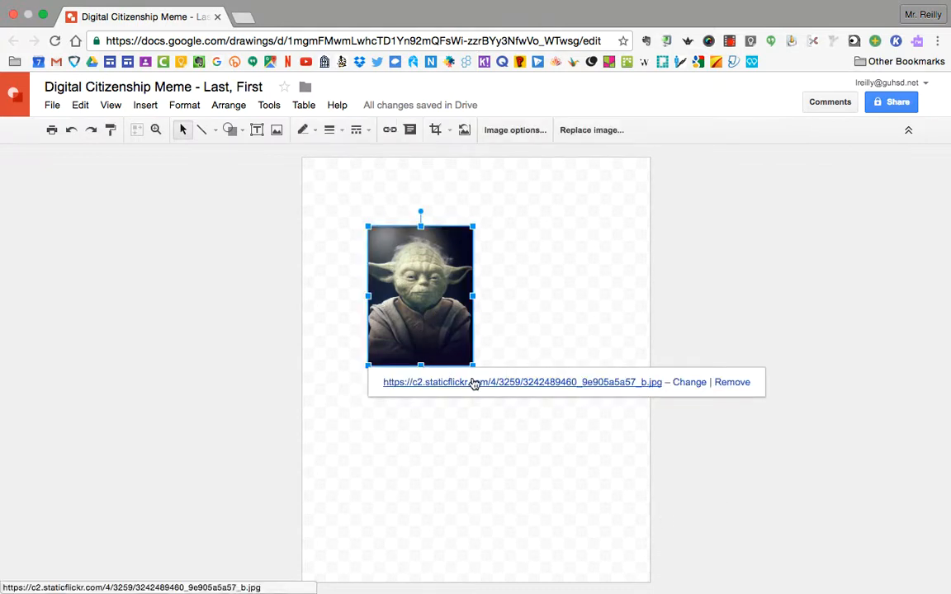
pyautogui.click(734, 385)
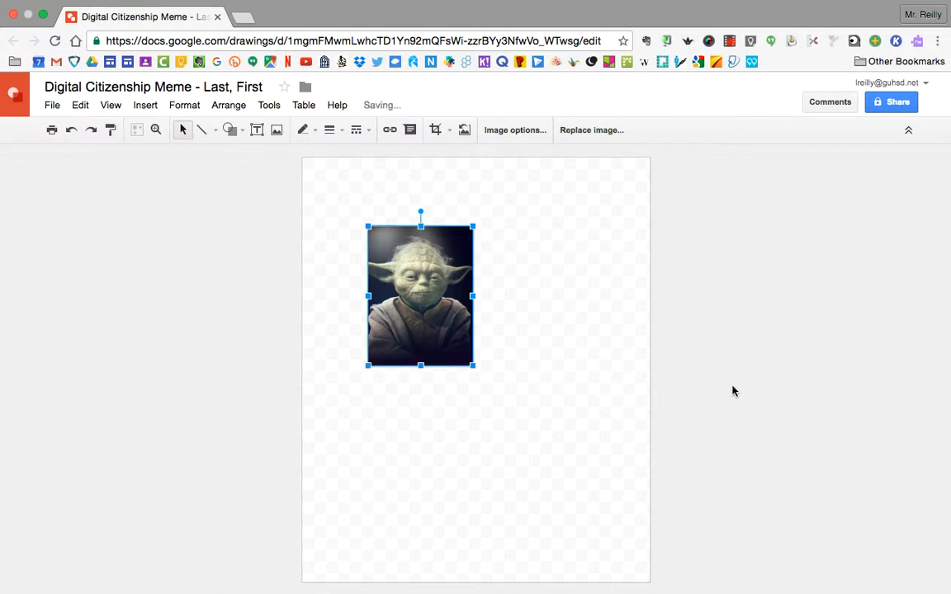
pyautogui.click(491, 434)
# - Move the Yoda image to the canvas's upper-left corner and try enlarging it proportionally, undoing the enlargement
pyautogui.moveTo(439, 342); pyautogui.dragTo(375, 276)
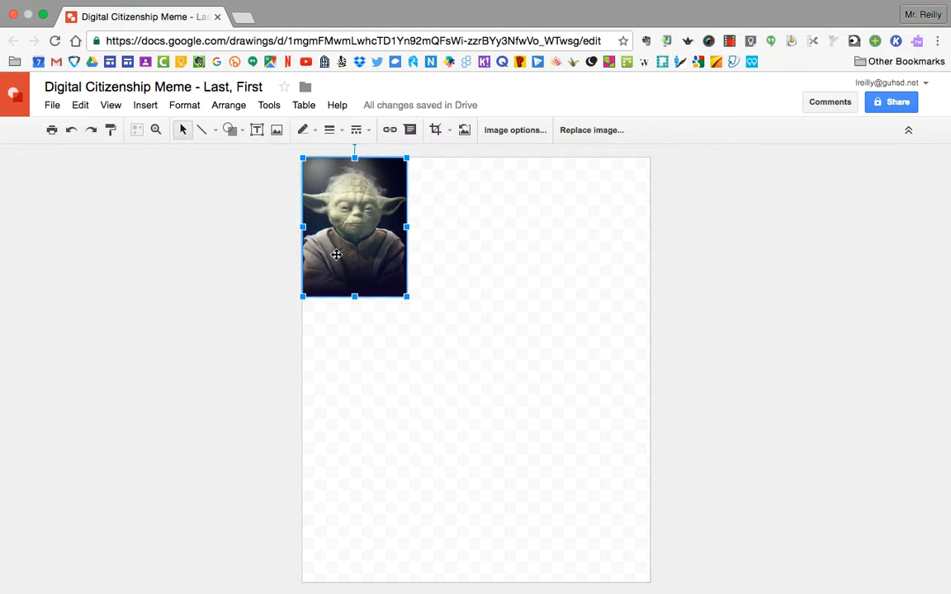
pyautogui.moveTo(376, 242); pyautogui.dragTo(360, 260)
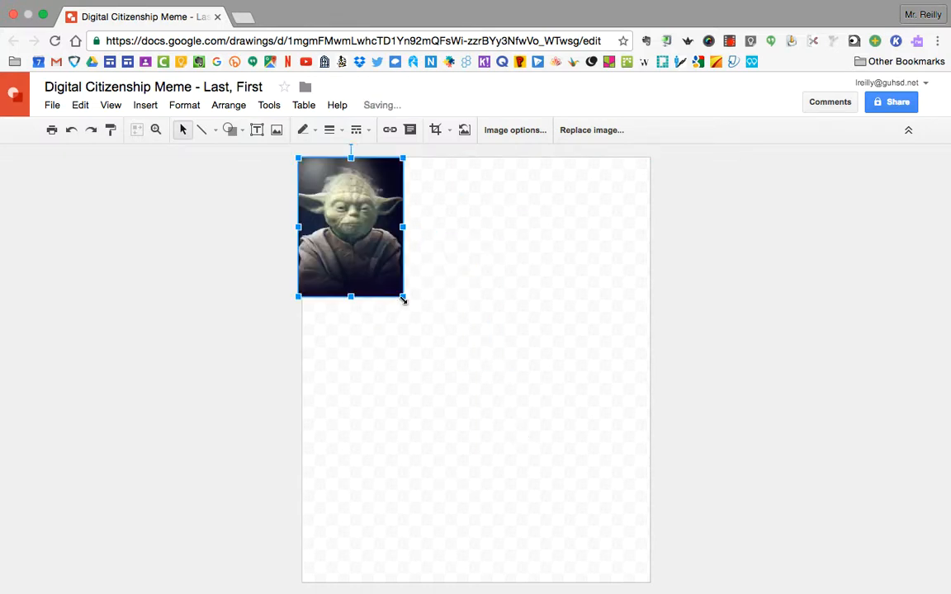
pyautogui.moveTo(404, 298); pyautogui.dragTo(587, 484)
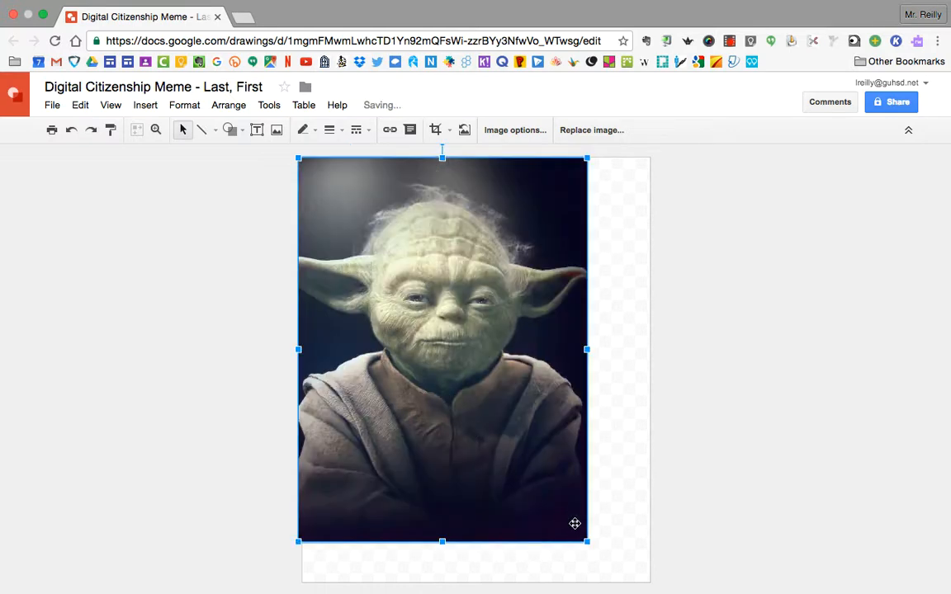
pyautogui.hotkey('ctrl', 'z')
# - Center the Yoda image horizontally on the canvas and try stretching it wider to the left, undoing the stretch
pyautogui.moveTo(313, 190); pyautogui.dragTo(441, 310)
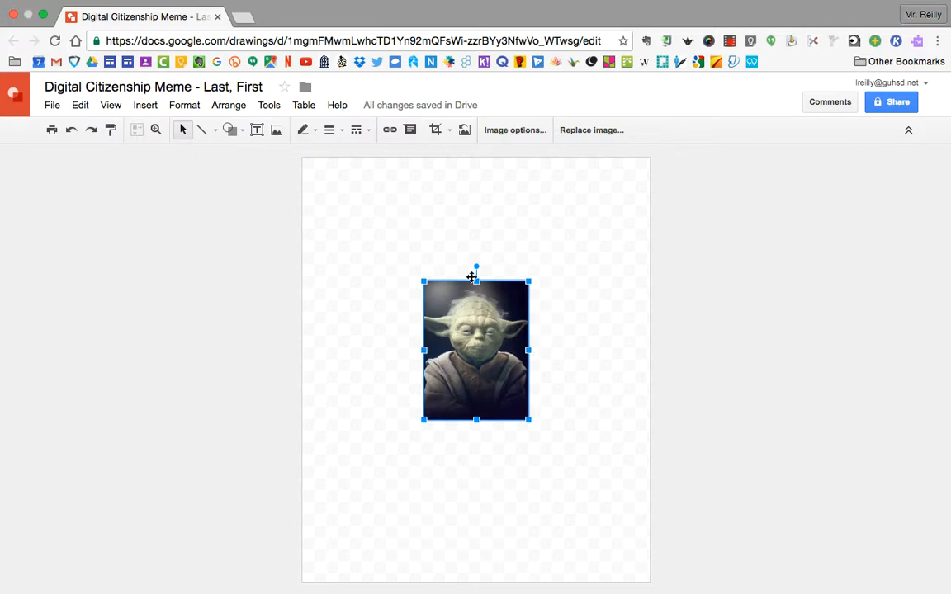
pyautogui.moveTo(425, 350); pyautogui.dragTo(243, 339)
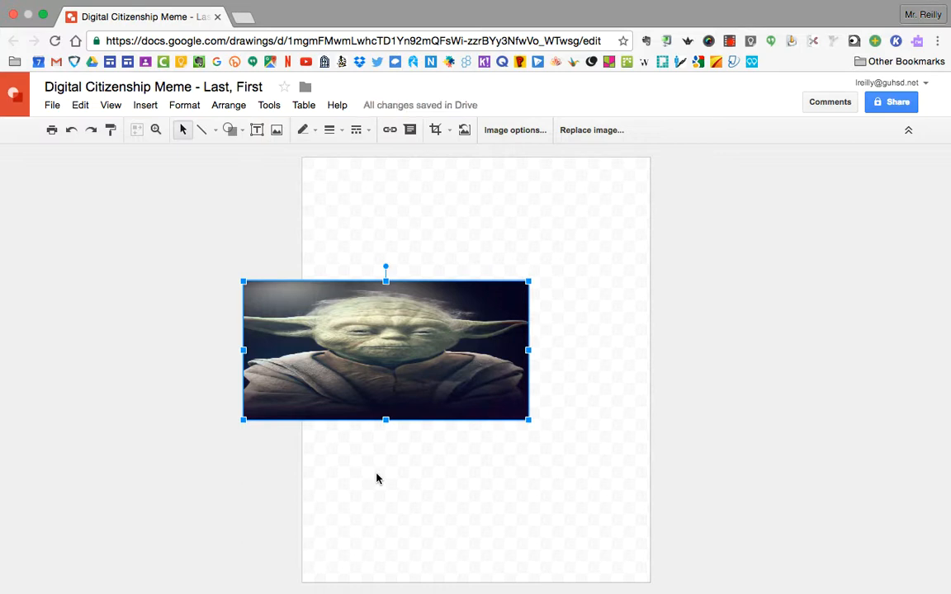
pyautogui.hotkey('ctrl', 'z')
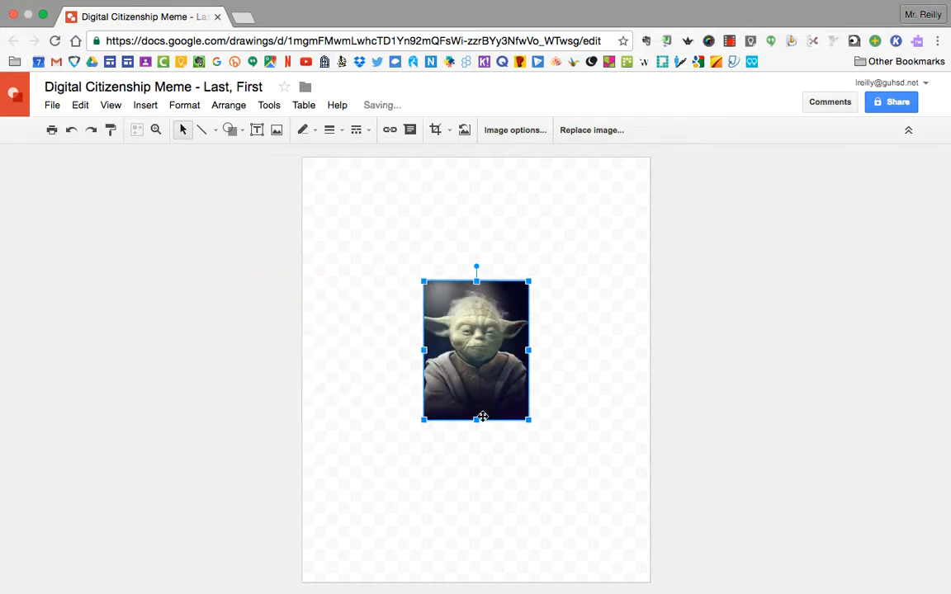
# - Try stretching the Yoda image taller, both downward and upward, and undo both stretches
pyautogui.moveTo(477, 420); pyautogui.dragTo(476, 568)
pyautogui.moveTo(477, 281); pyautogui.dragTo(476, 189)
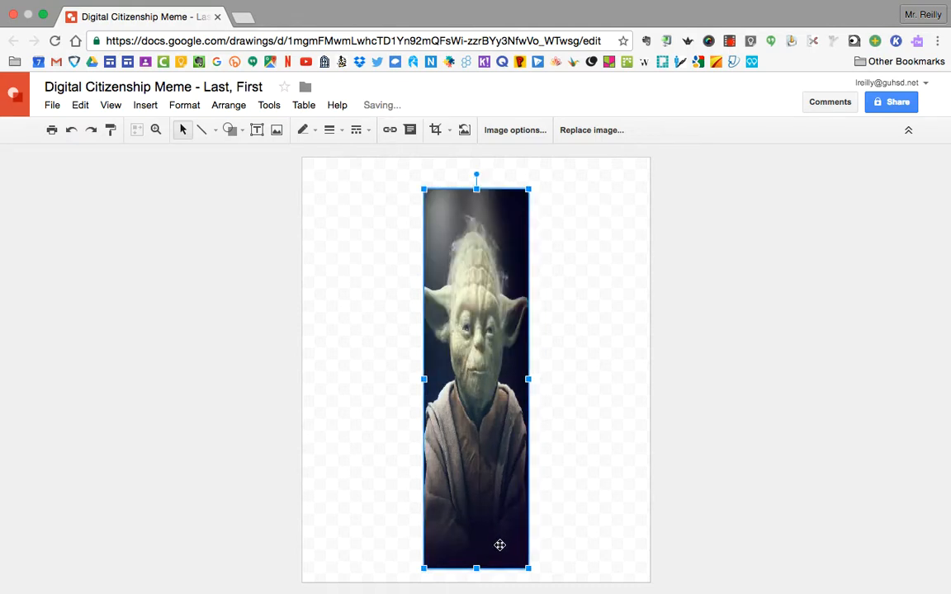
pyautogui.hotkey('ctrl', 'z')
pyautogui.hotkey('ctrl', 'z')
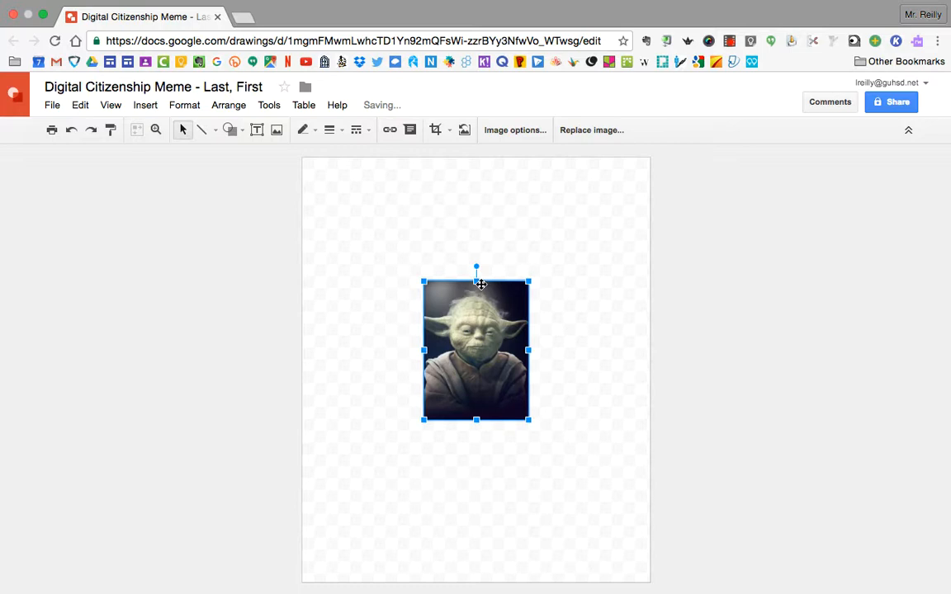
# - Enlarge the Yoda image proportionally and try rotating it clockwise, undoing the rotation
pyautogui.moveTo(424, 282); pyautogui.dragTo(331, 157)
pyautogui.moveTo(450, 253); pyautogui.dragTo(469, 363)
pyautogui.moveTo(449, 255); pyautogui.dragTo(605, 359)
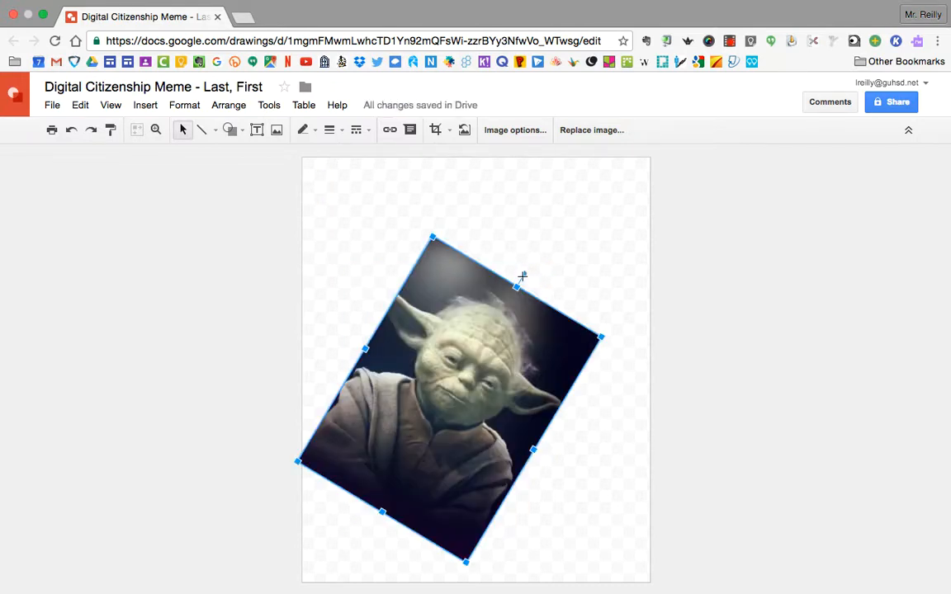
pyautogui.press('super+z')
# - Align the Yoda image with the canvas's upper-left corner and enlarge it proportionally to nearly the full canvas height
pyautogui.moveTo(436, 390); pyautogui.dragTo(413, 312)
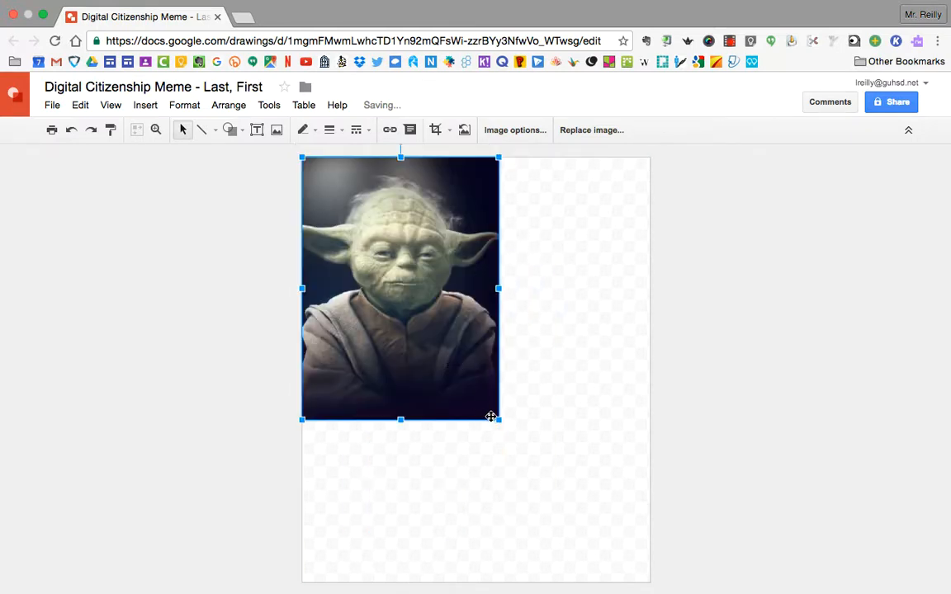
pyautogui.moveTo(499, 422); pyautogui.dragTo(580, 506)
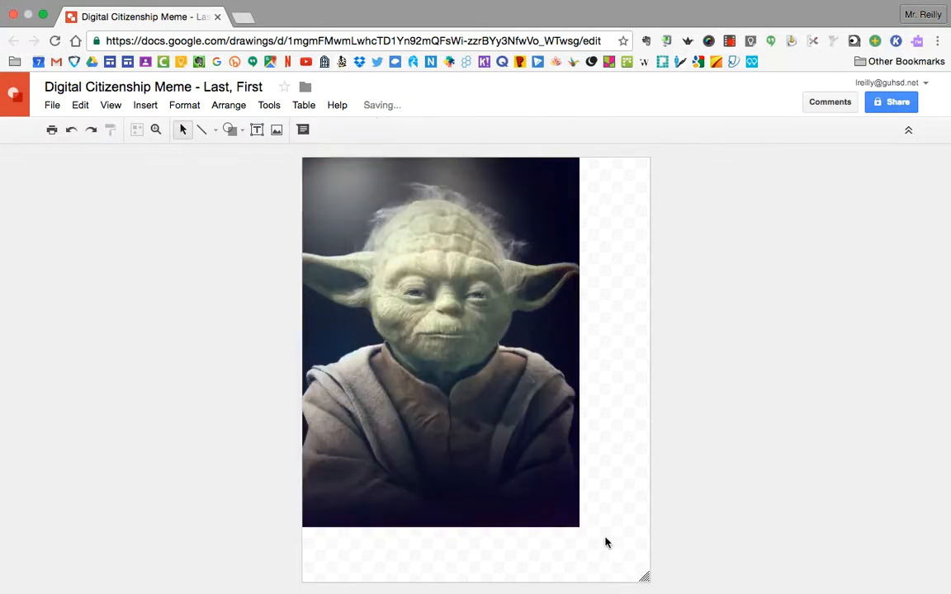
pyautogui.moveTo(579, 526); pyautogui.dragTo(640, 572)
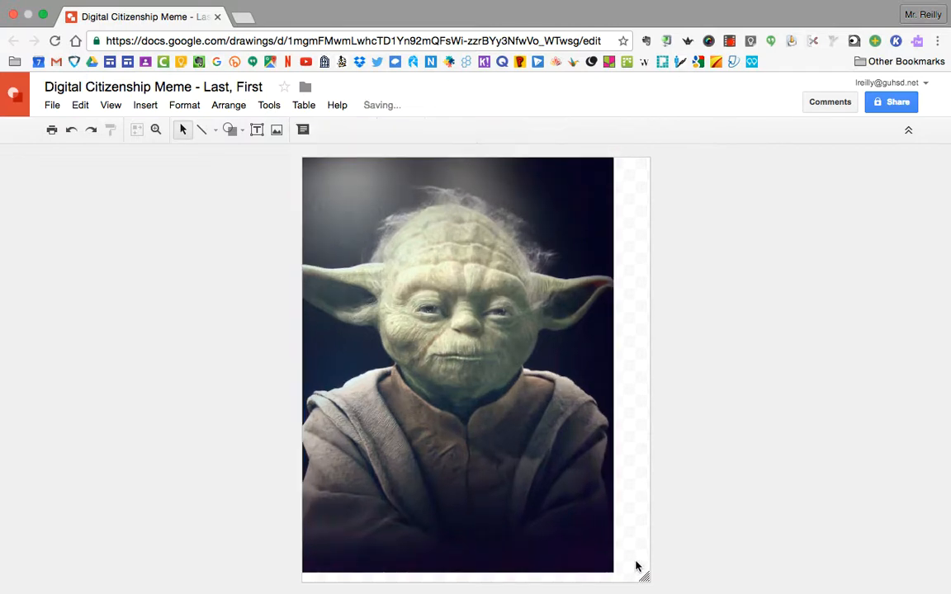
# - Shrink the canvas to the Yoda image's width and height so no transparent area remains around it
pyautogui.click(553, 491)
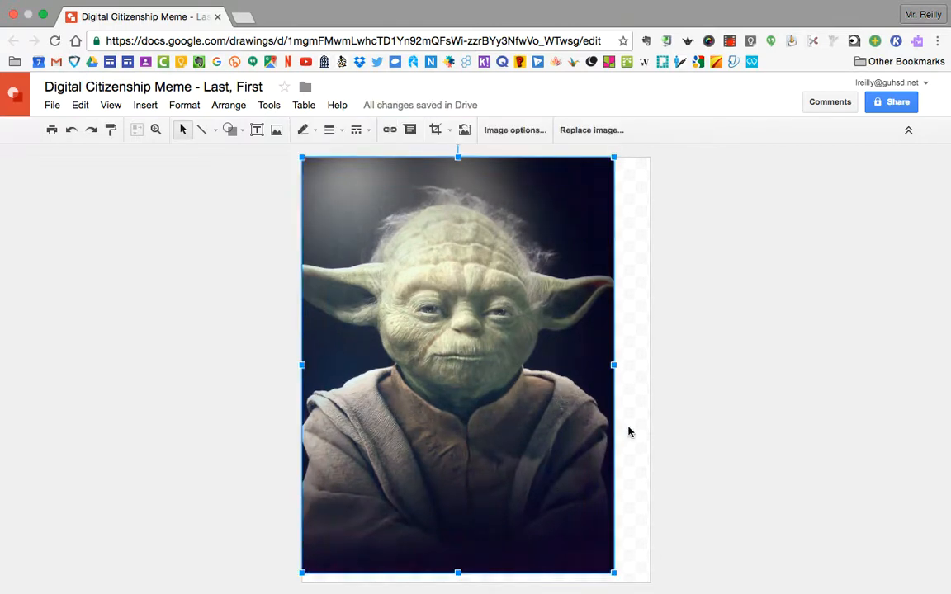
pyautogui.click(627, 446)
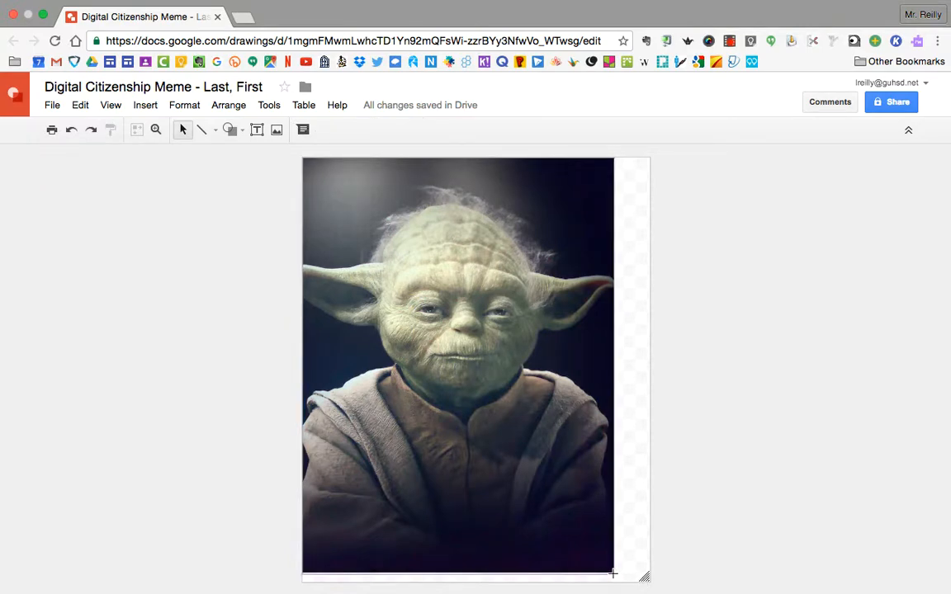
pyautogui.moveTo(612, 573); pyautogui.dragTo(614, 573)
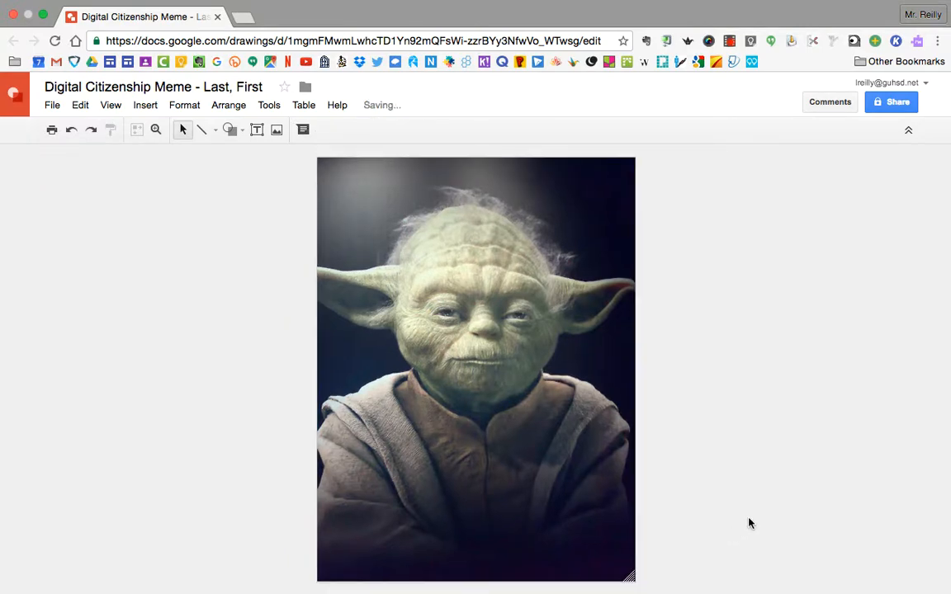